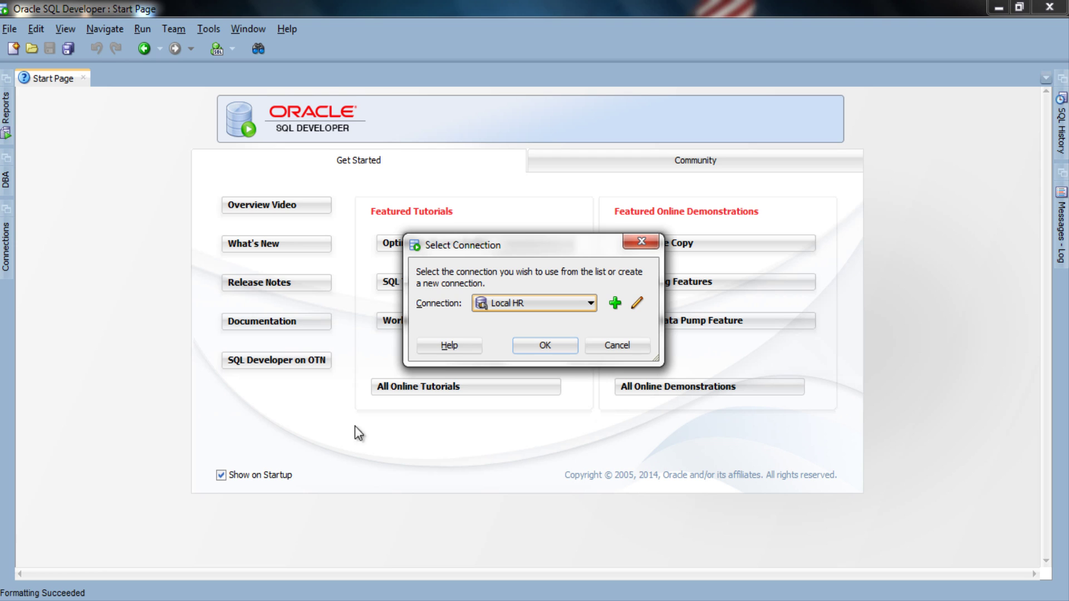
Open a Local HR worksheet, run SHOW user to confirm HR, then clear the worksheet.
left_click(532, 351)
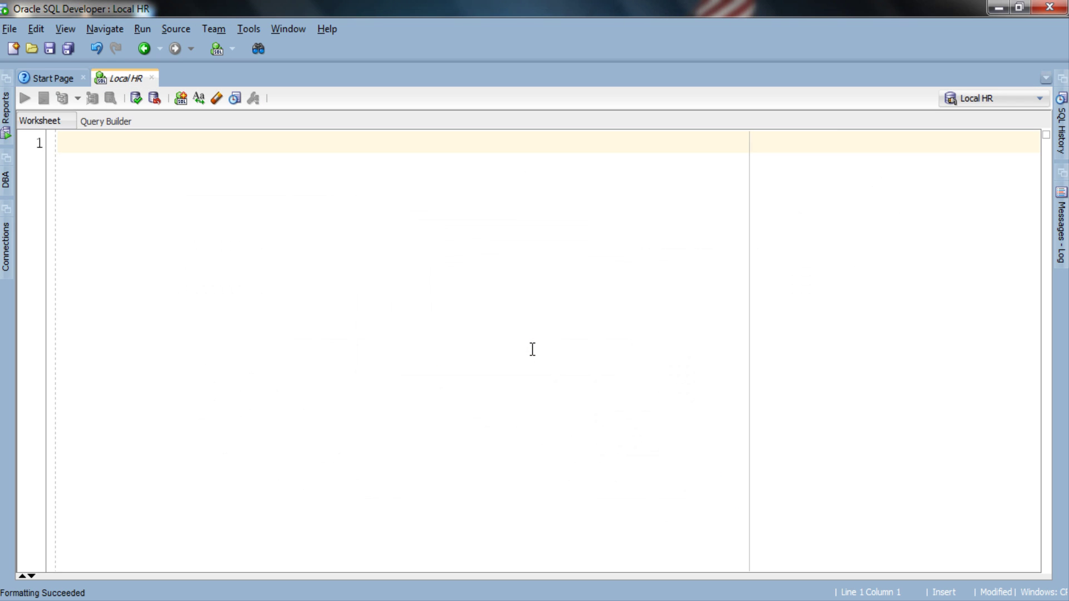
type("SHOW user;")
key("F5")
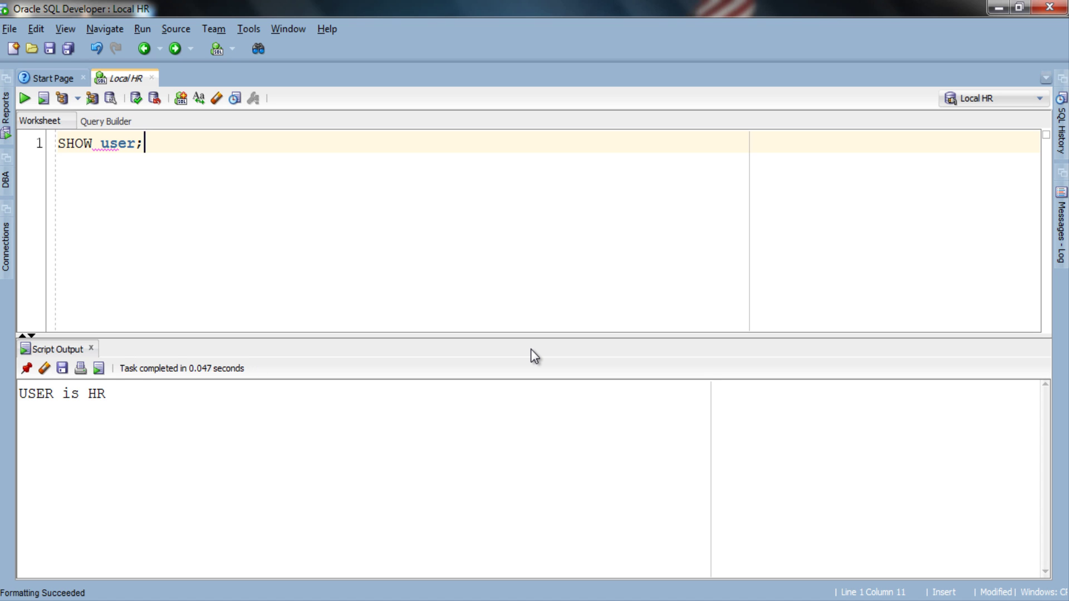
left_click(91, 349)
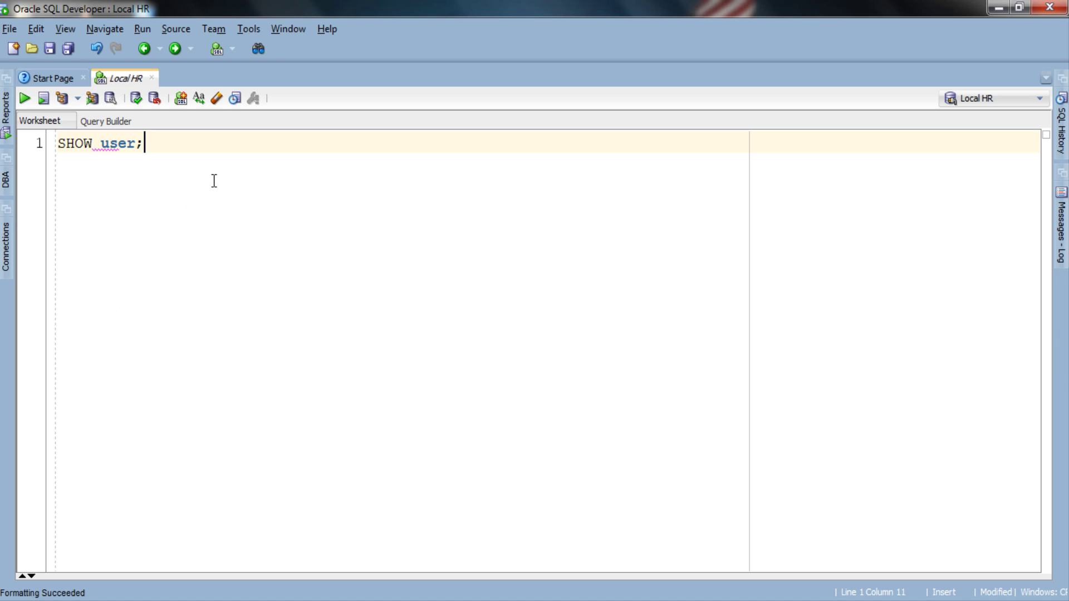
key("ctrl+a")
key("Delete")
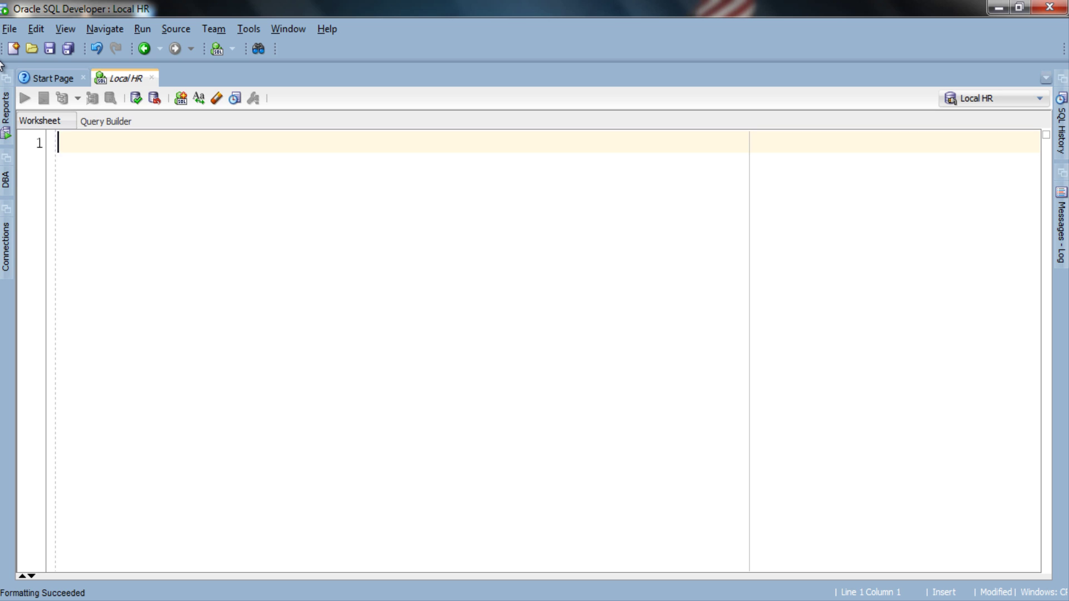
type("DESC superheros;")
Run DESC superheros and SELECT * FROM superheros to see two VARCHAR2(10) columns and four rows.
key("F5")
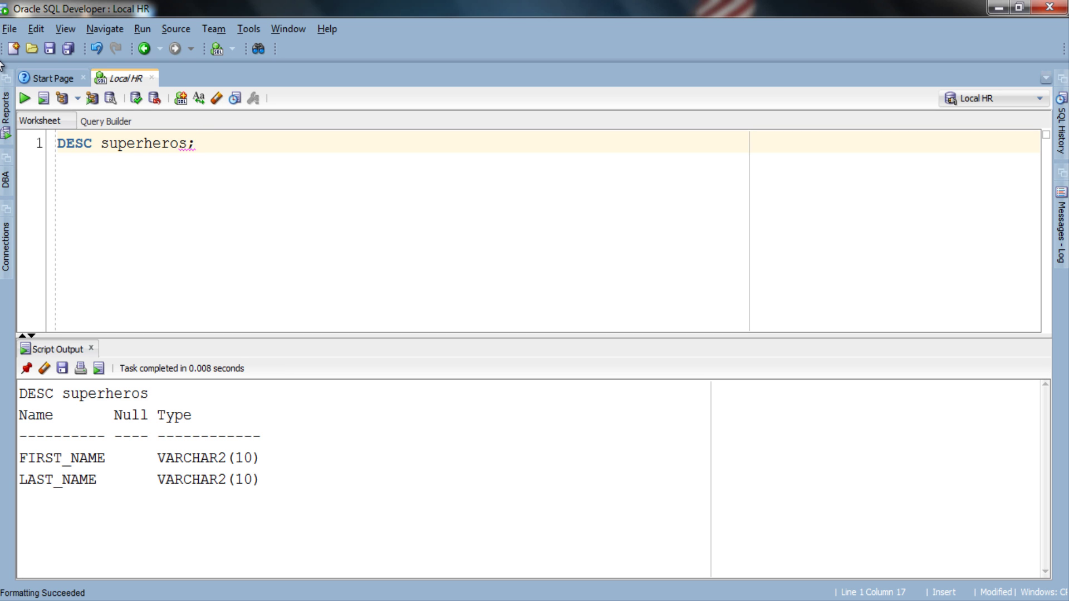
key("Return")
type("SELECT * F")
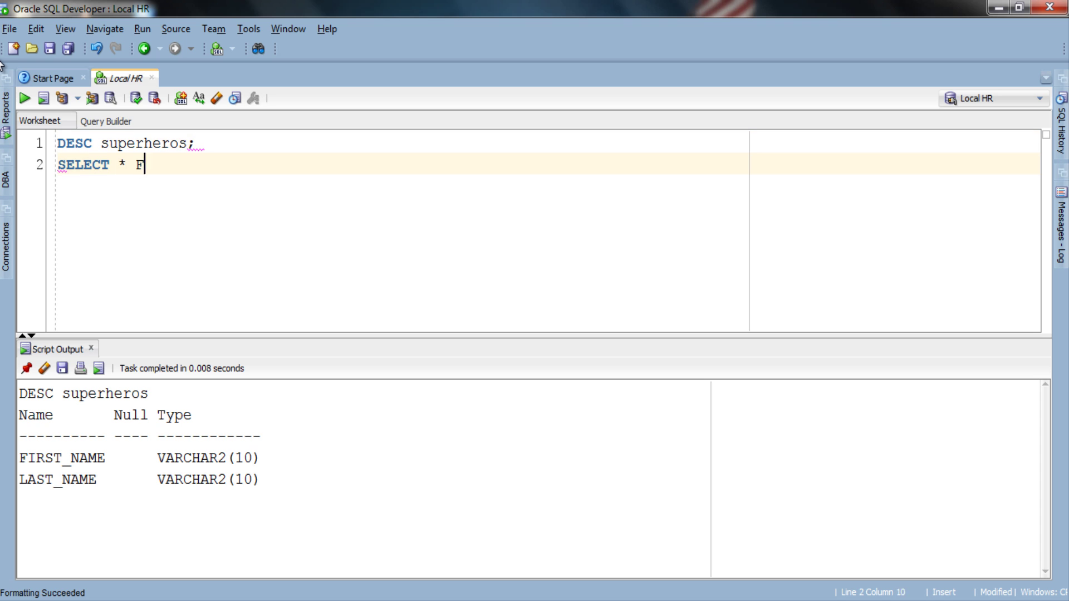
type("ROM superheros;")
key("ctrl+Return")
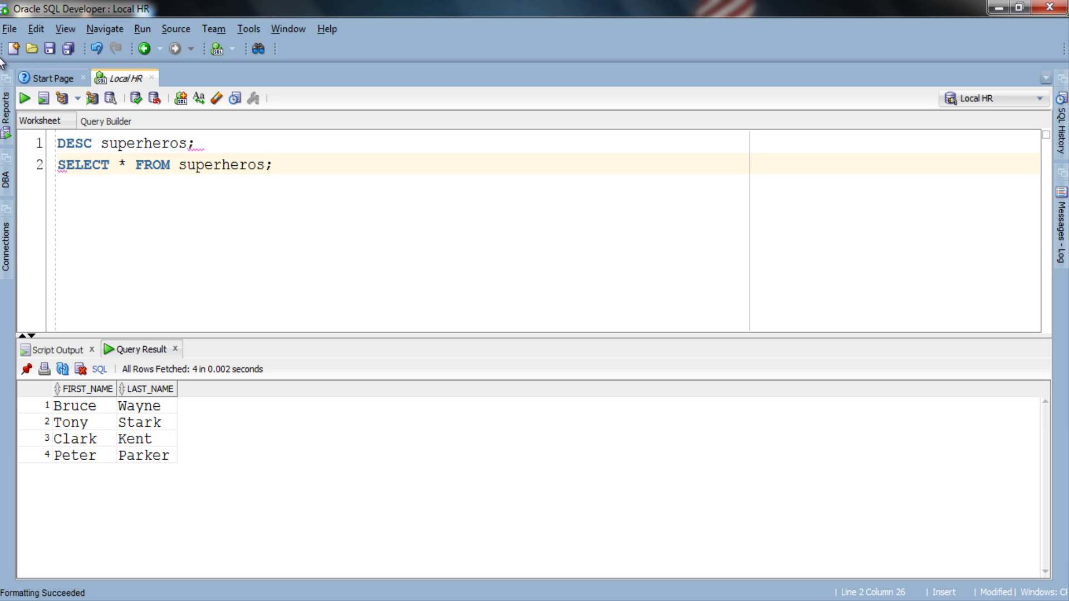
Close the result panels and begin Query 1 with its comment, SELECT line and CASE keyword.
left_click(176, 351)
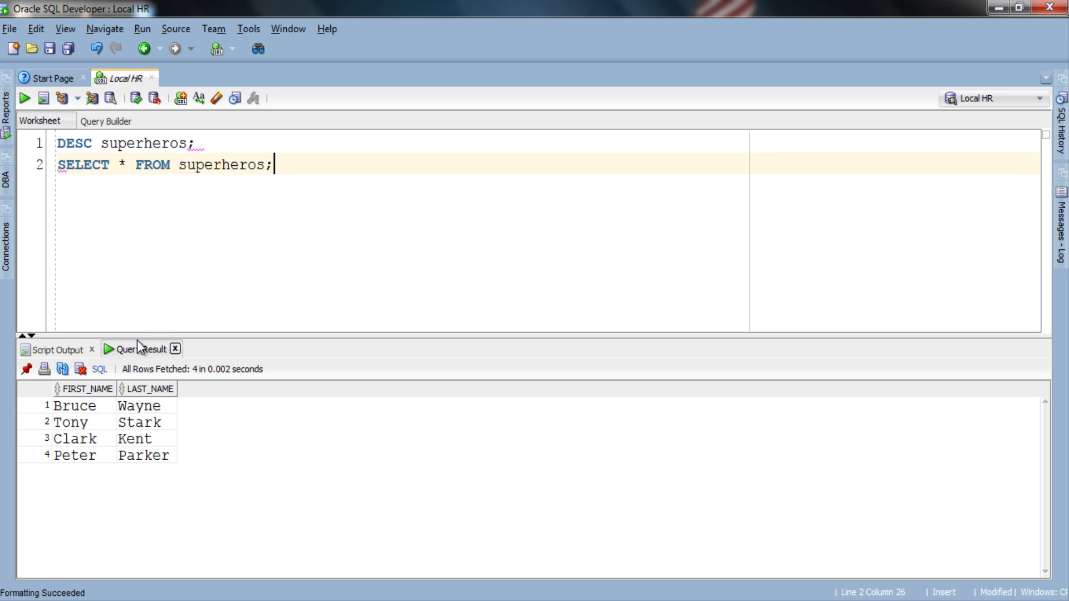
left_click(92, 349)
key("Return")
type("--Query 1")
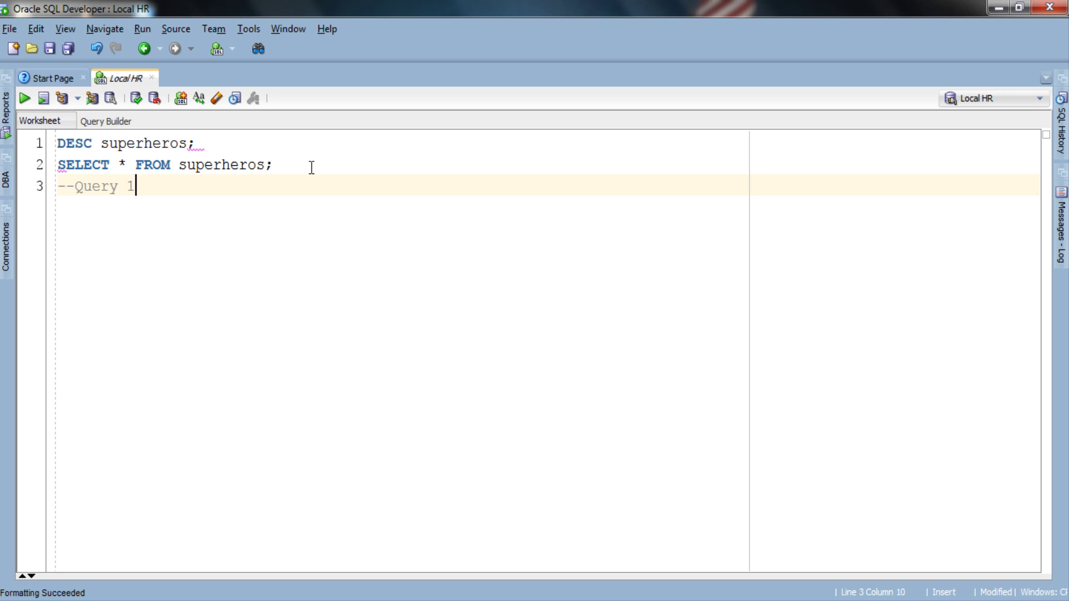
type(": Searched case expression with Logi")
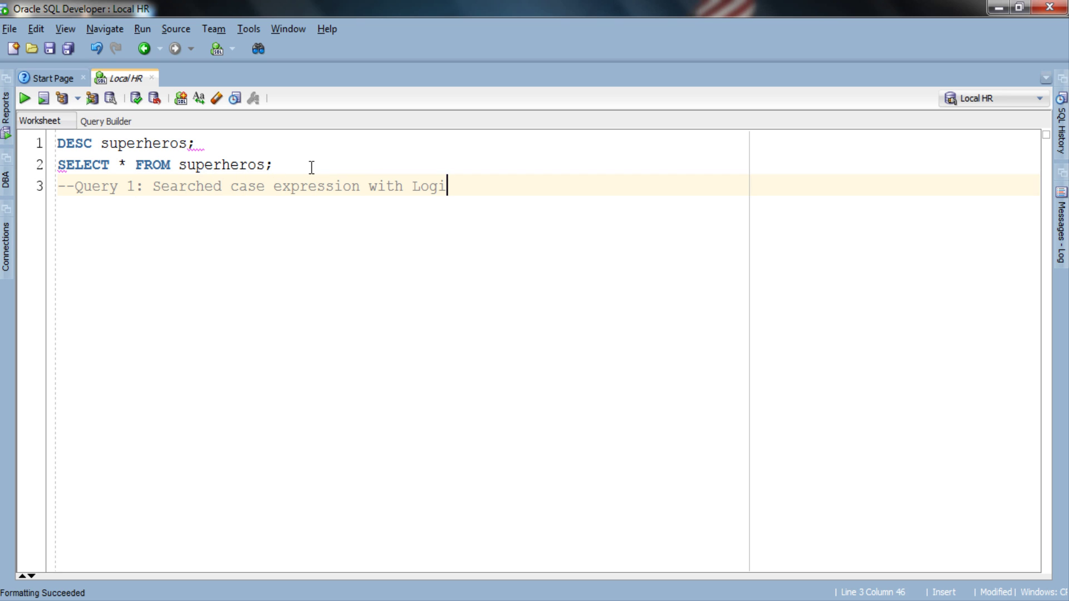
type("cal operators")
key("Return")
type("SELECT first_name")
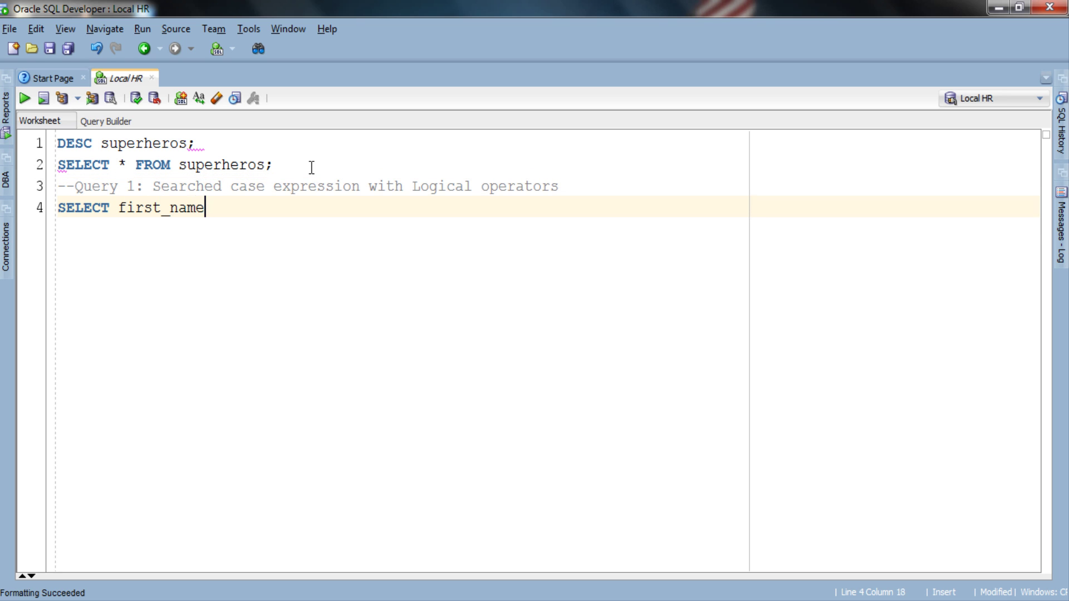
type(",last_name,")
key("Return")
type("CASE")
key("Return")
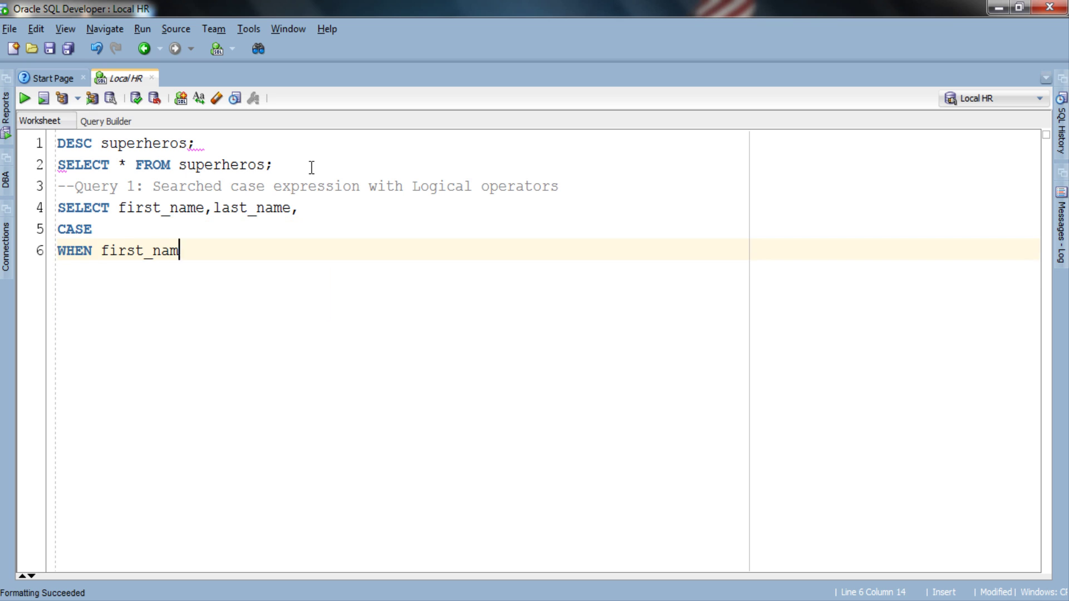
type("WHEN first_name = 'Tony' AND la")
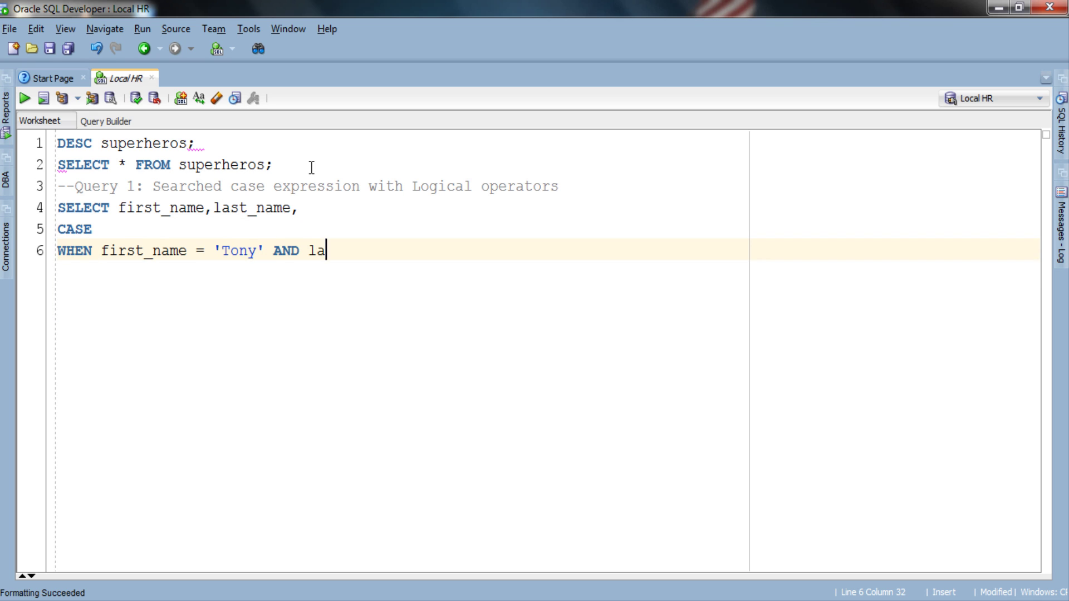
type("st_name = 'Stark' THEN '")
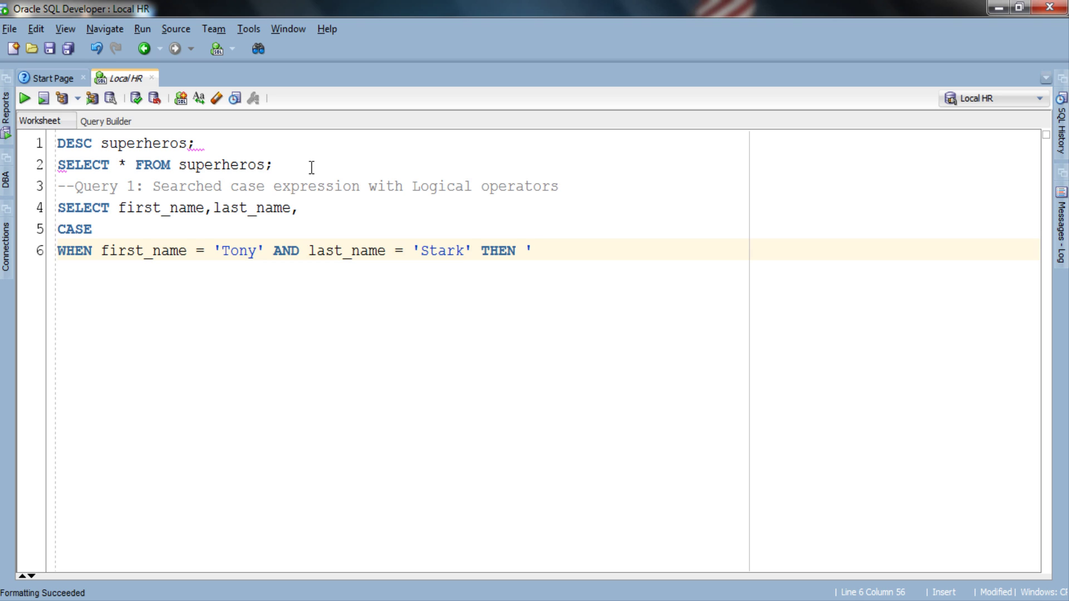
type("Ironman'")
Add the Ironman, Batman, Superman and Spiderman WHEN branches and the ELSE 'Sorry' fallback.
key("Return")
type("WHEN first_n")
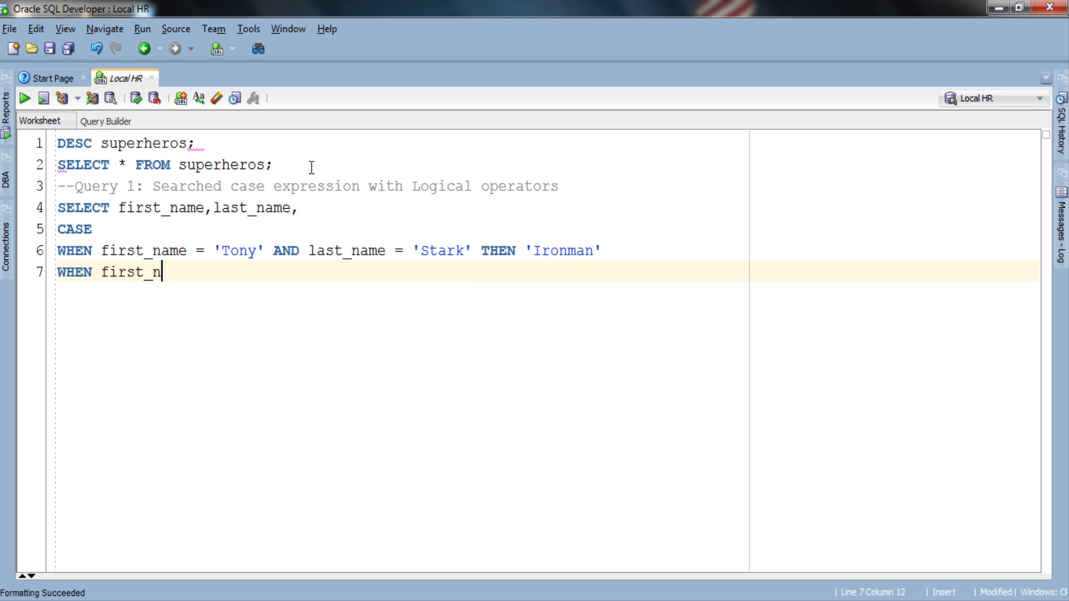
type("ame = 'Bruce' AND ")
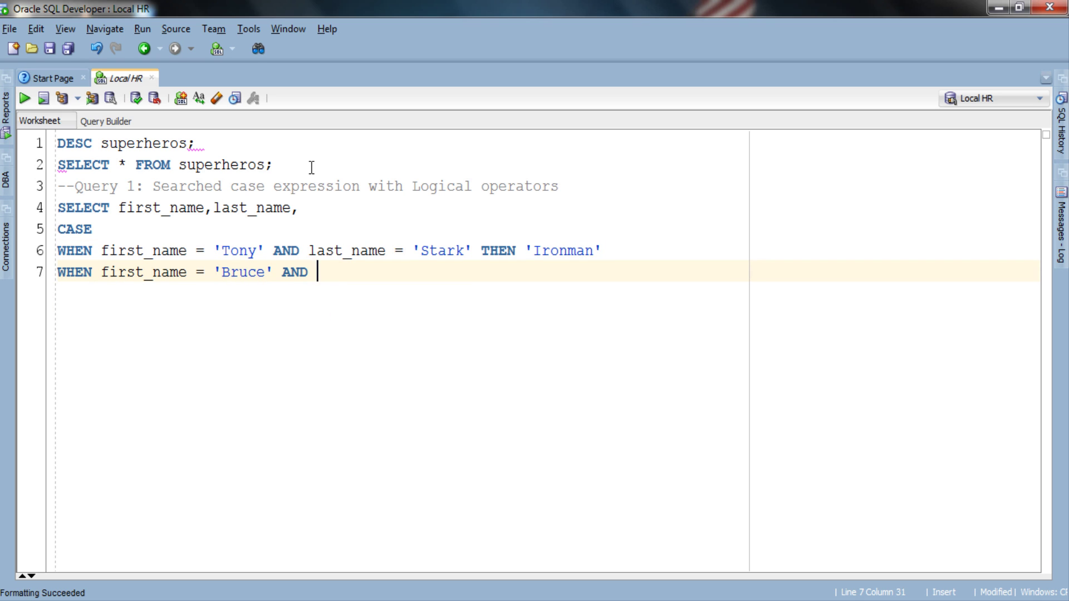
type("last_name = 'Wayne'")
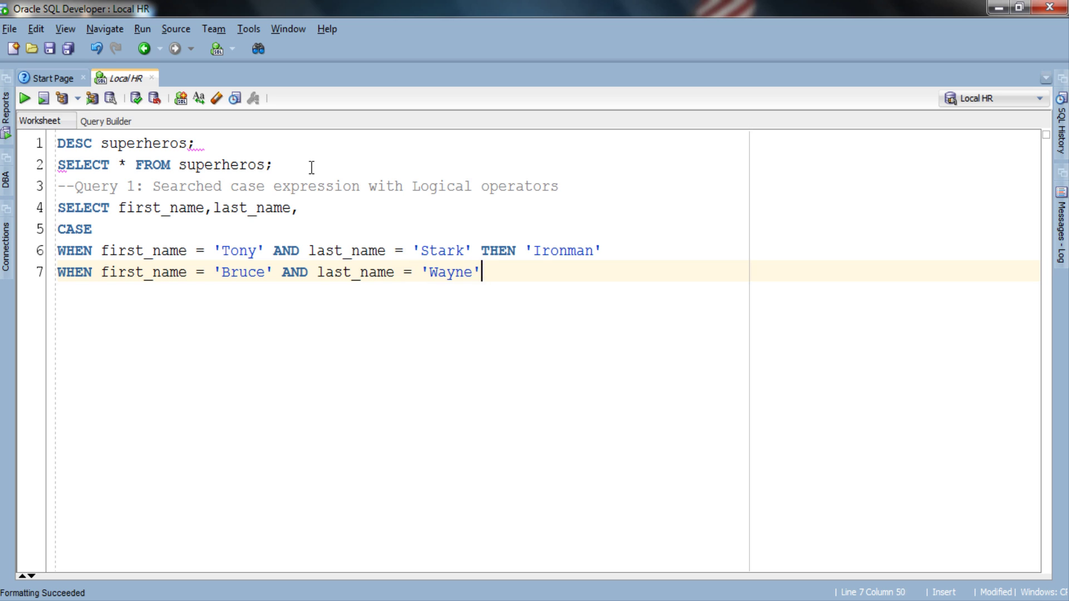
type(" THEN 'batman")
key("Left")
key("Left")
key("Left")
key("BackSpace")
type("B")
key("End")
key("apostrophe")
key("Return")
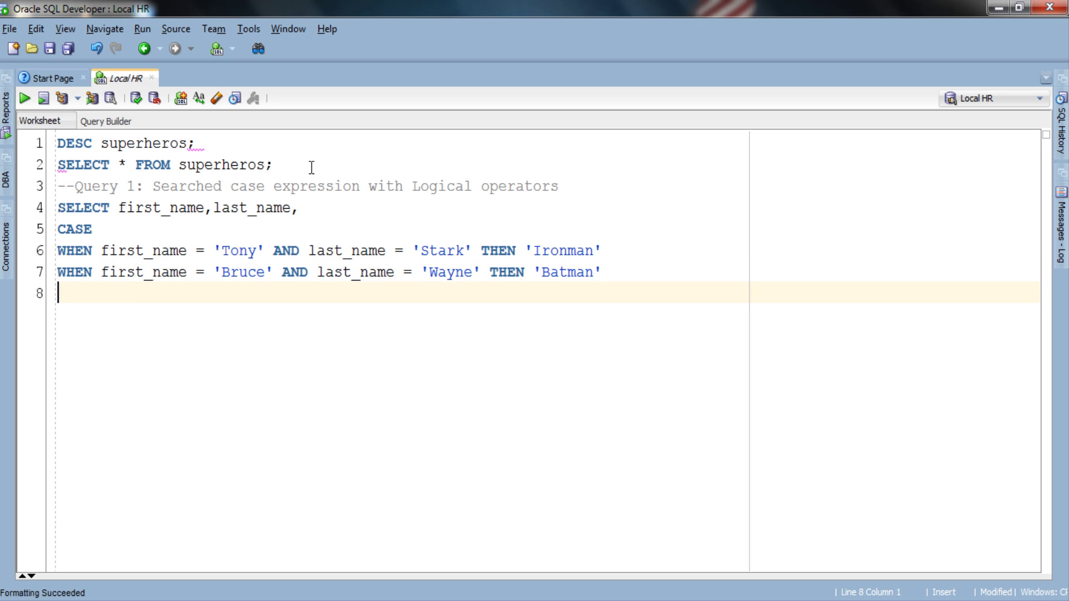
type("WHEN first_name = 'Clark")
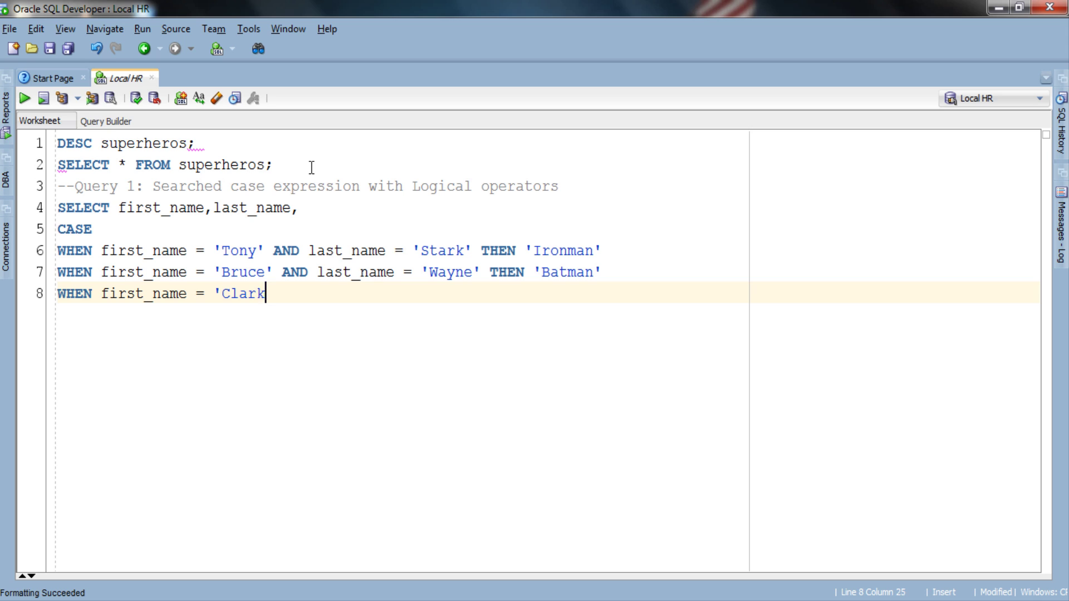
type("' AND last_name = 'Ken")
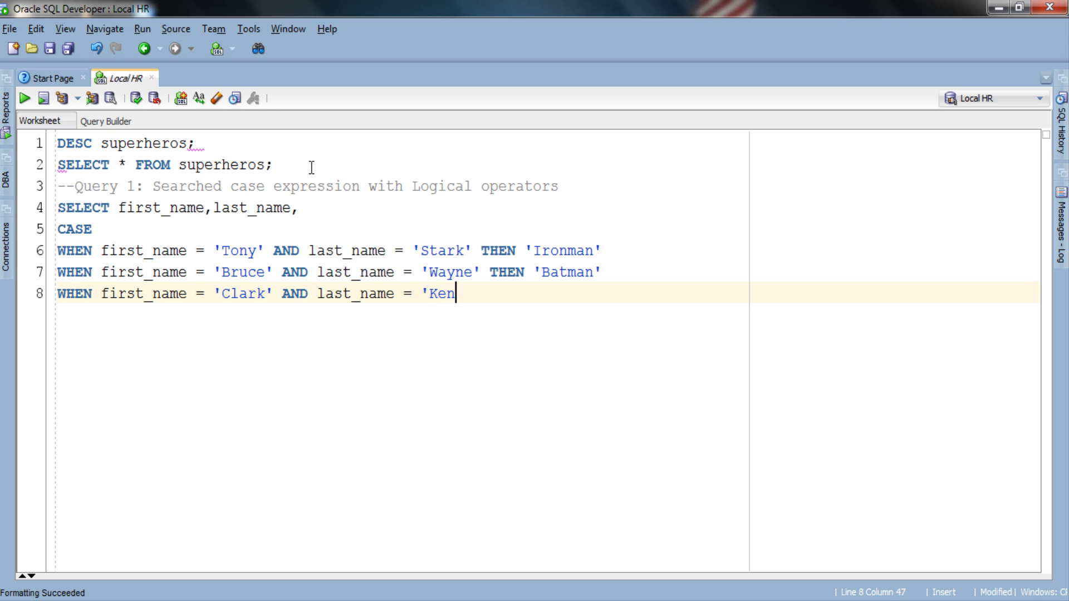
type("t' THEN 'Superman'")
key("Return")
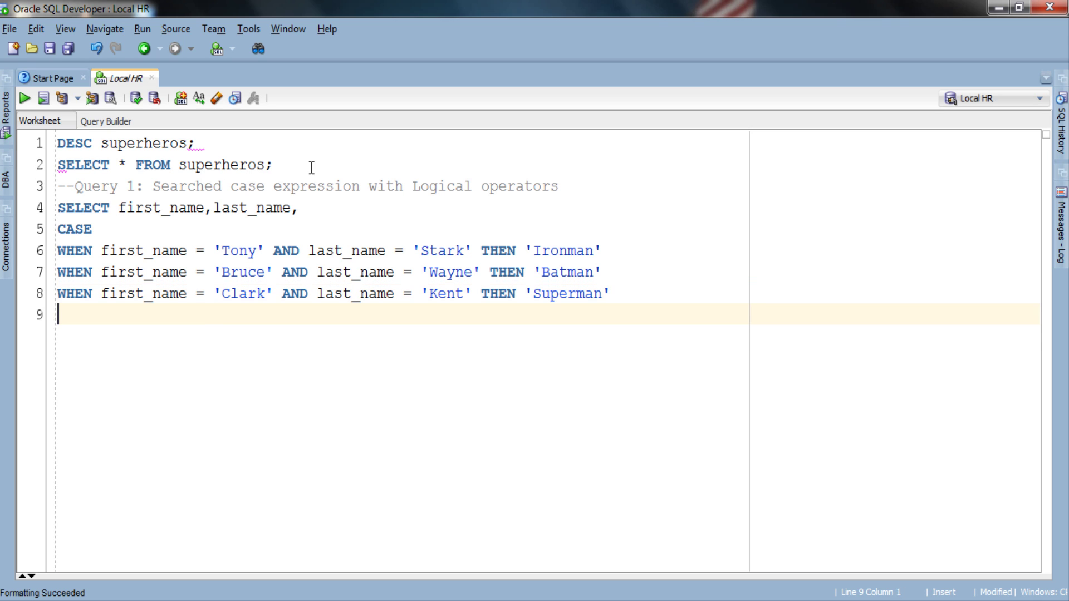
type("WHEN first_name = 'Peter'")
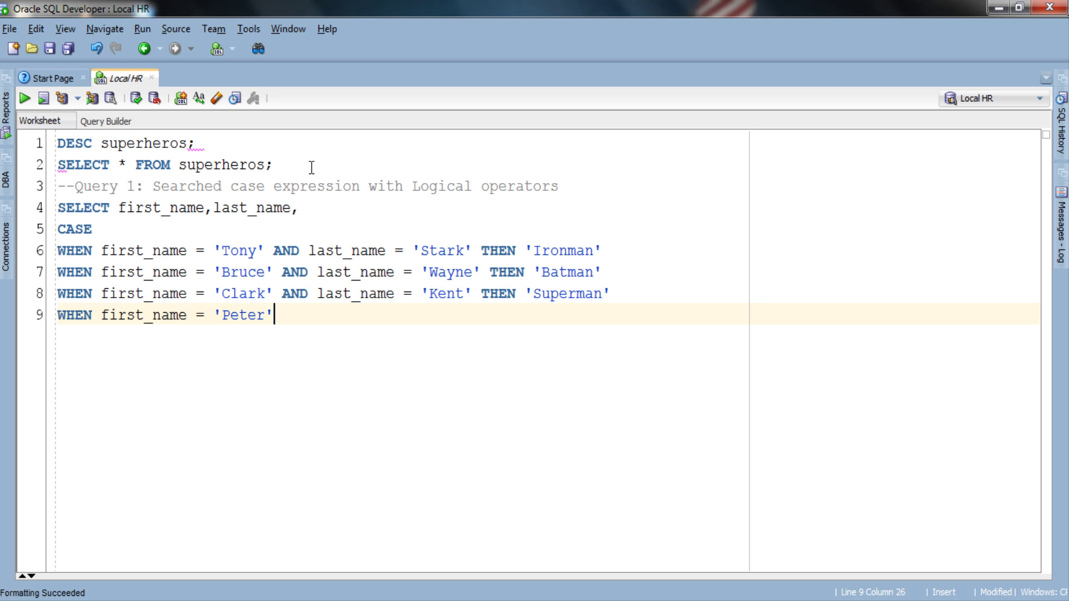
type(" AND last_name = 'Parker' ")
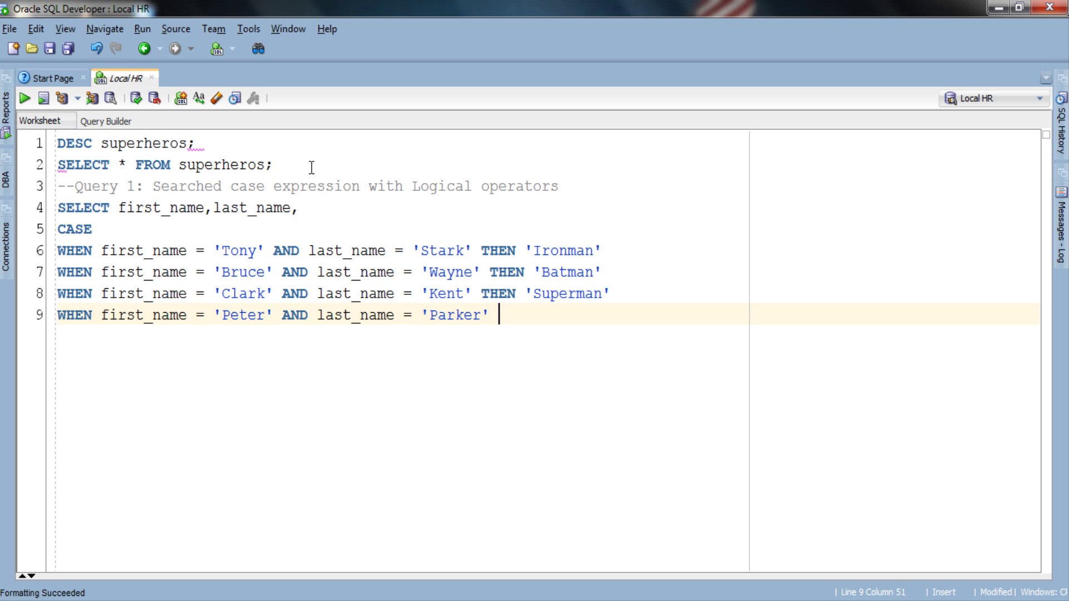
type("THEN 'Spiderman'")
key("Return")
type("ELSE 'So")
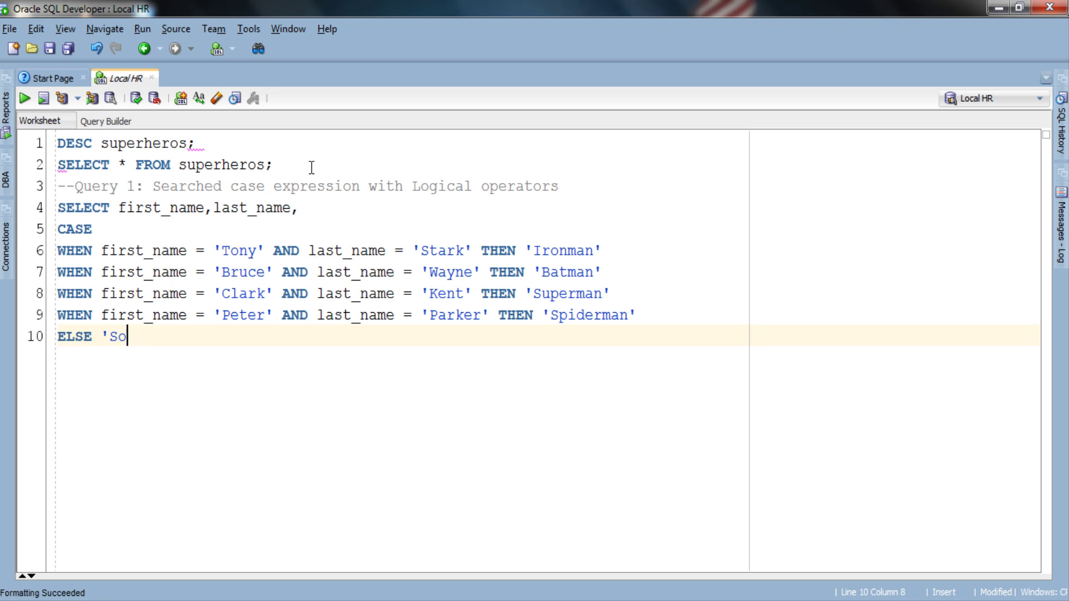
type("rry'")
key("Return")
type("END")
key("Return")
type("FROM superheros;")
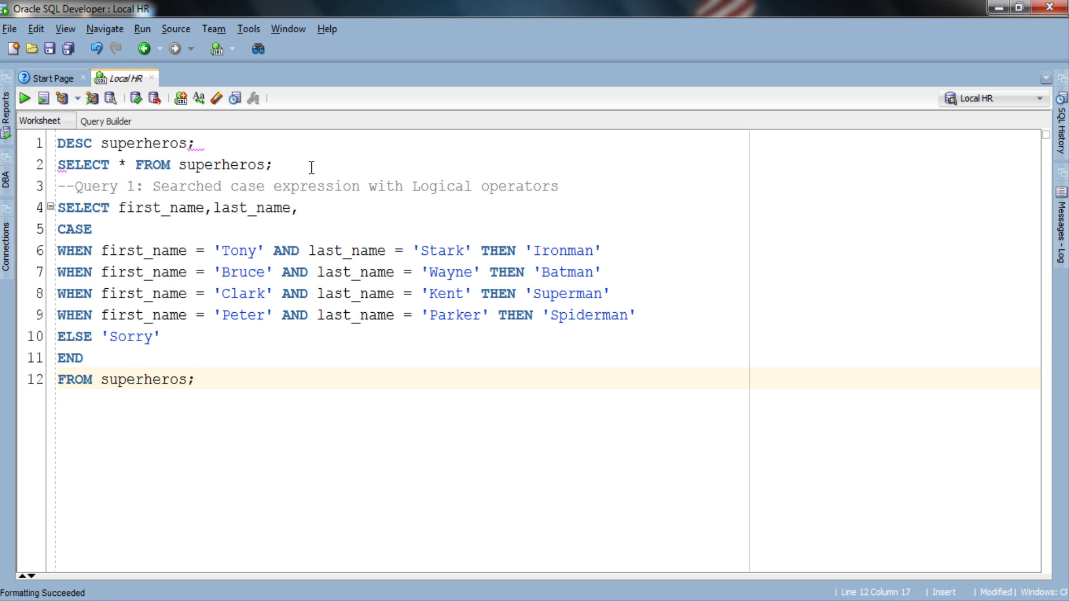
Auto-format Query 1 and wrap its CASE expression in parentheses aliased As superheros.
key("ctrl+F7")
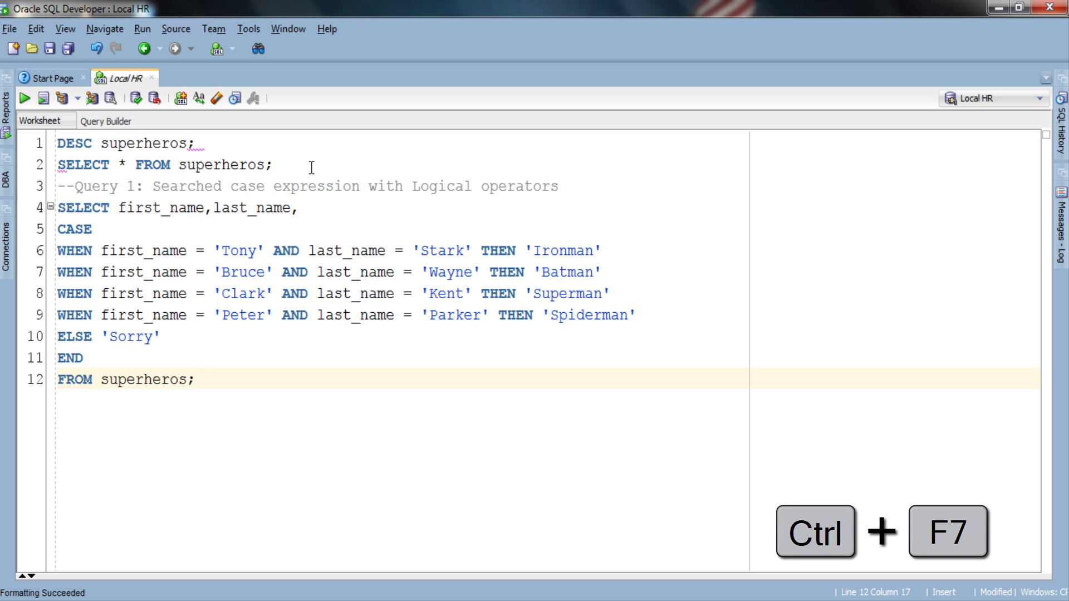
key("ctrl+F7")
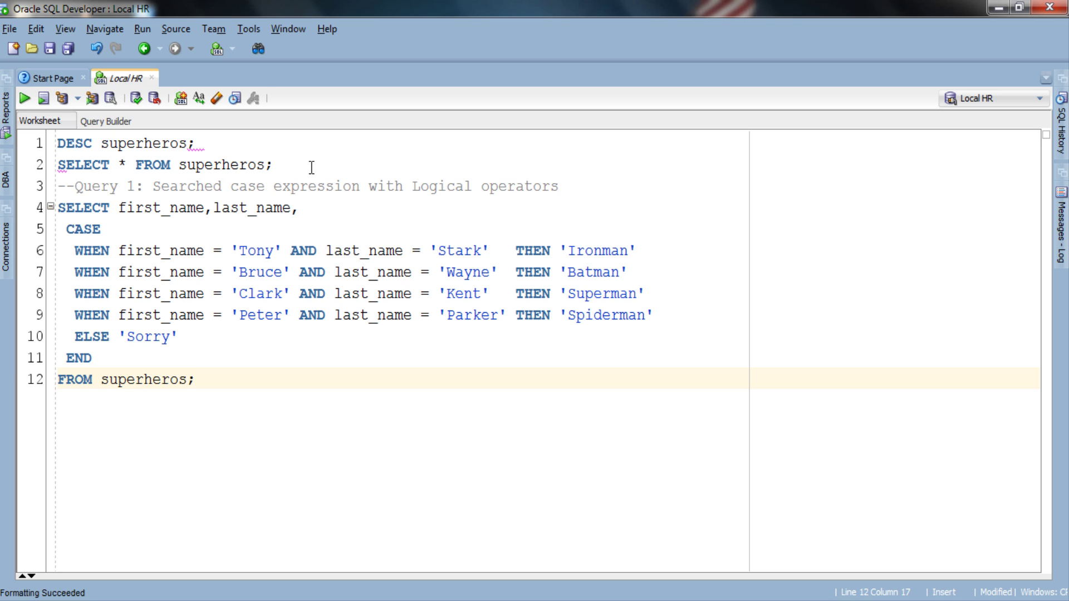
left_click(66, 228)
type("(")
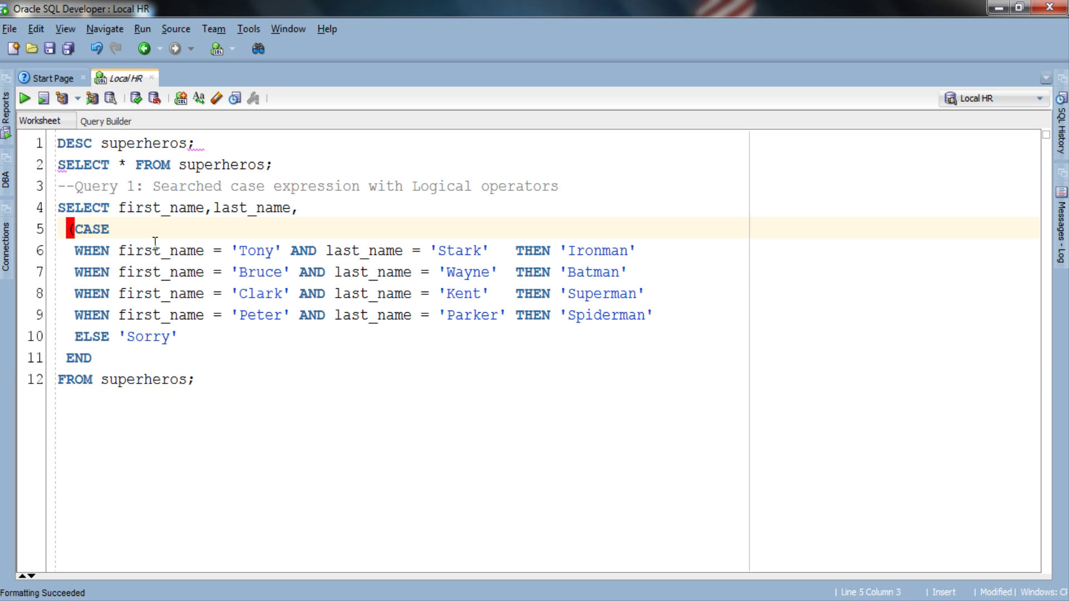
left_click(129, 359)
type(")")
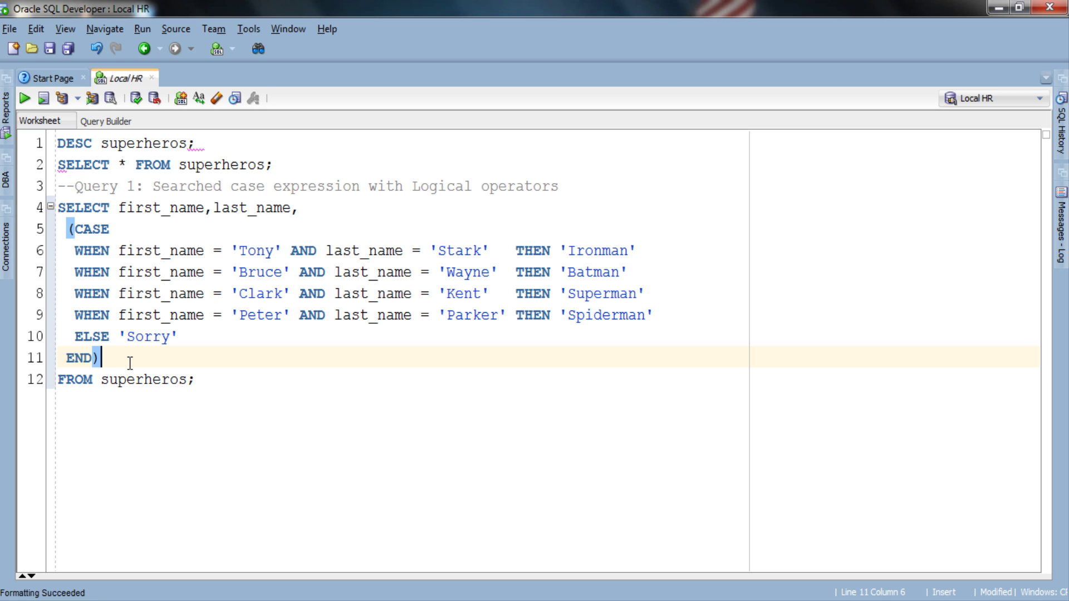
type("As superheros")
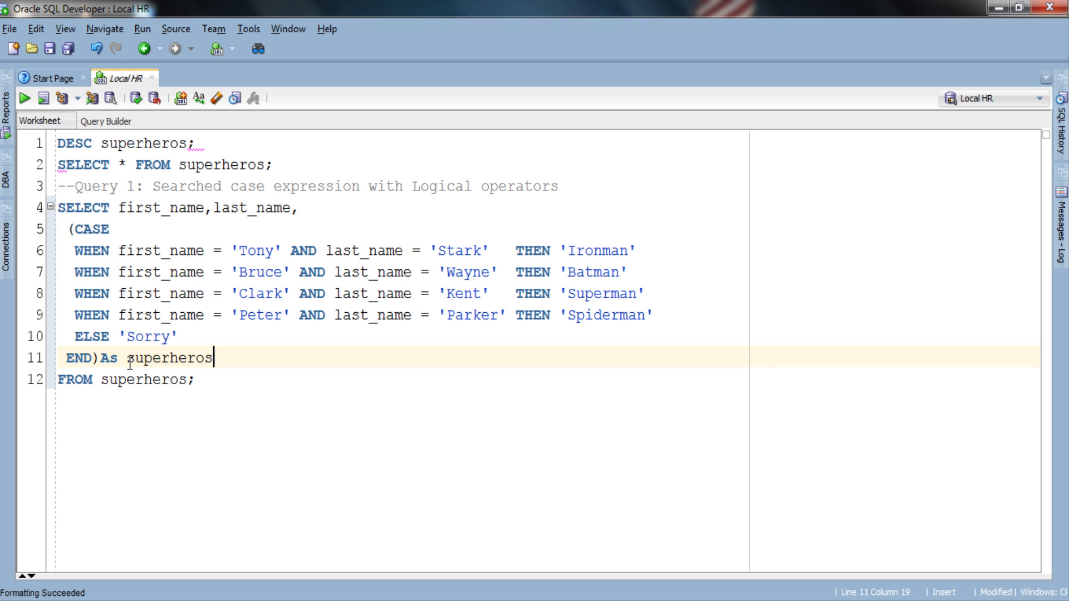
Run Query 1 to list FIRST_NAME, LAST_NAME and SUPERHEROS for the four heroes.
left_click(25, 98)
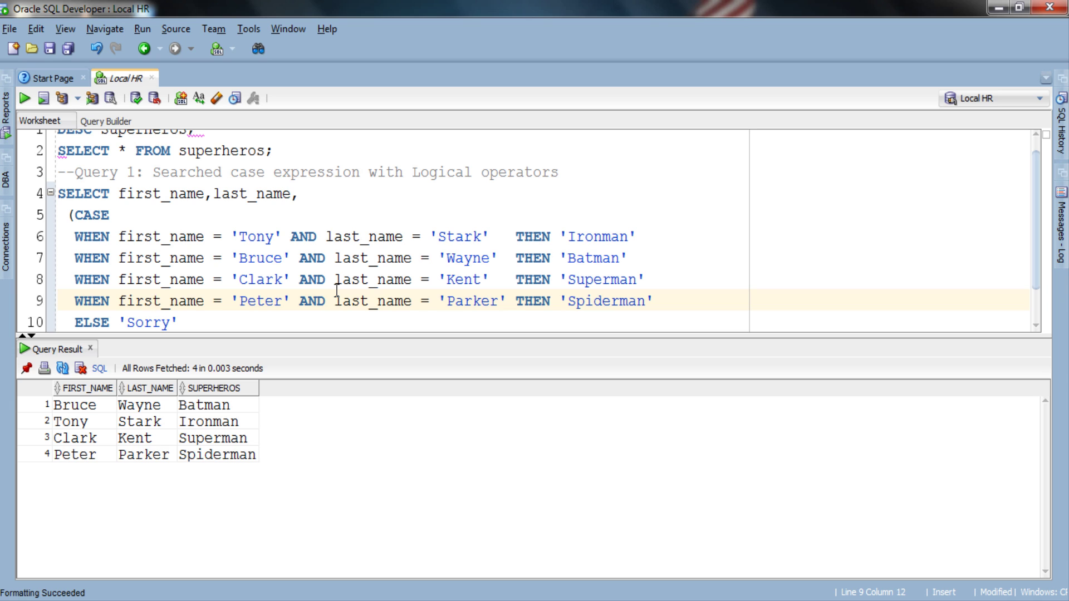
Close the superhero results and start Query 2 with its comment, SELECT line and CASE.
left_click(92, 348)
left_click(212, 391)
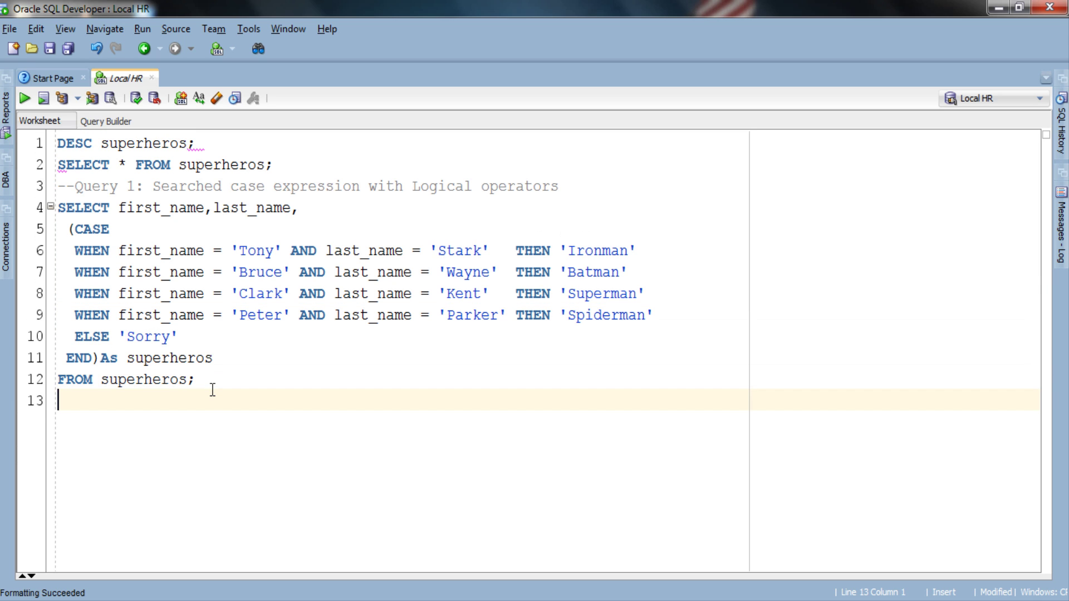
key("Return")
key("Return")
key("Return")
key("Return")
key("Return")
key("Return")
key("Return")
key("Up")
key("Up")
key("Up")
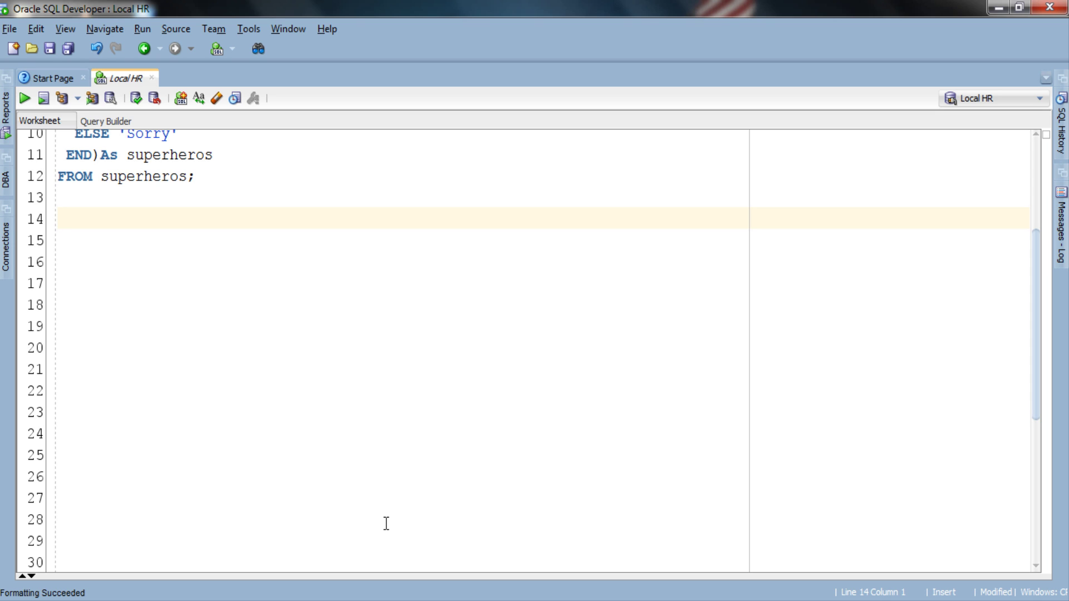
type("--Query 2: Search")
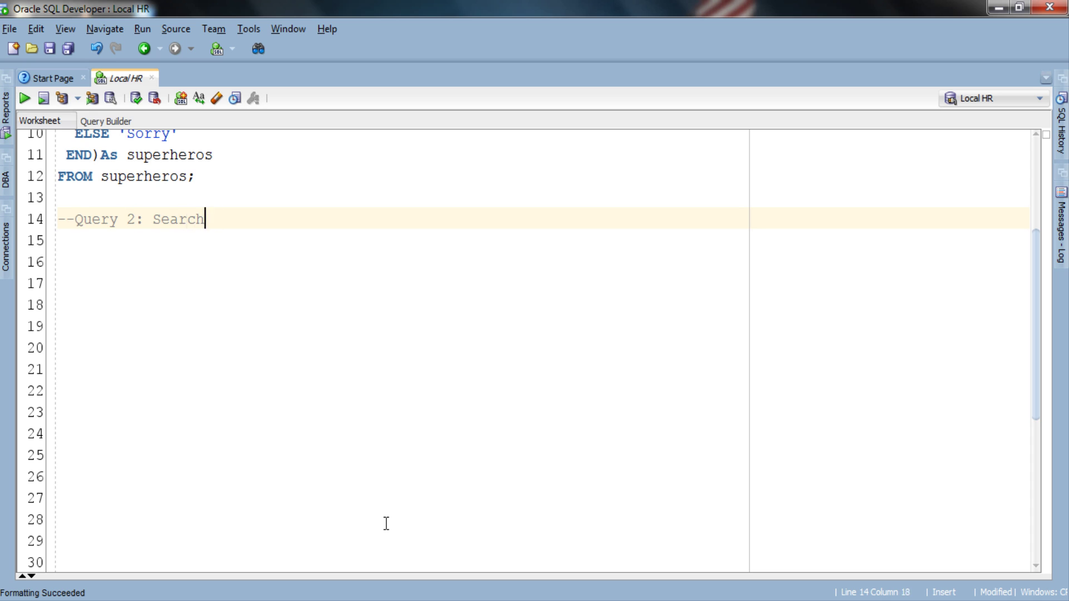
type("ed Case Expression with comparison operat")
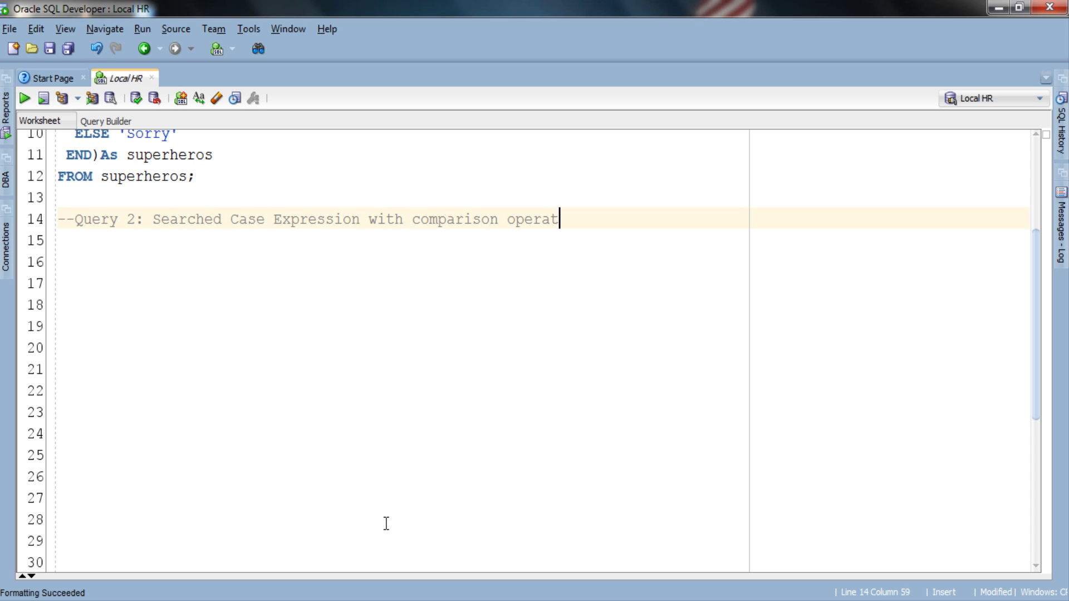
type("ors, BETWEEN and IN operators")
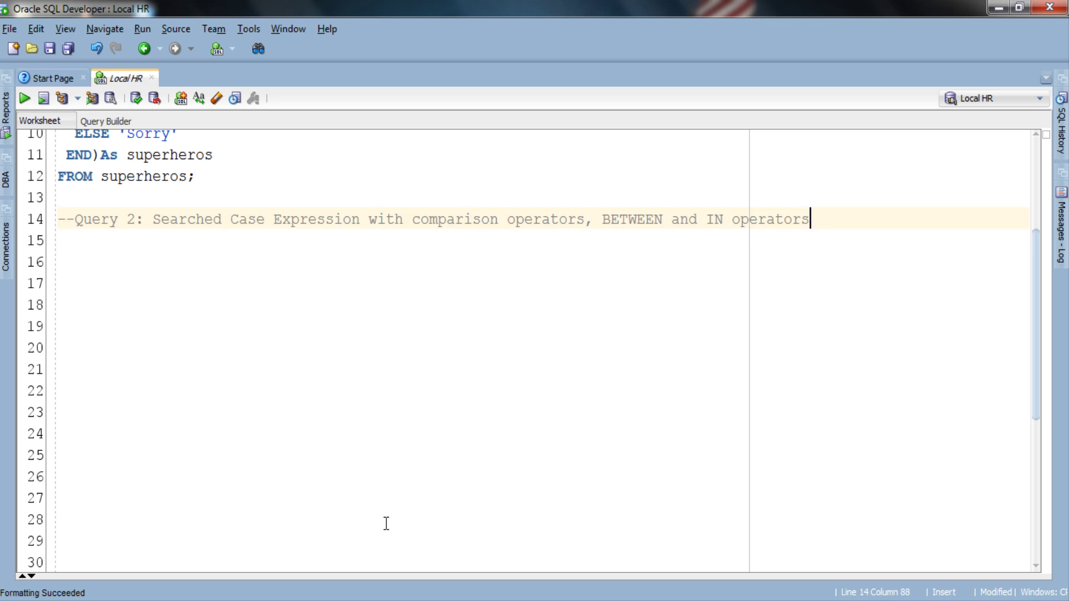
key("Return")
type("SELECT first_name,salary,")
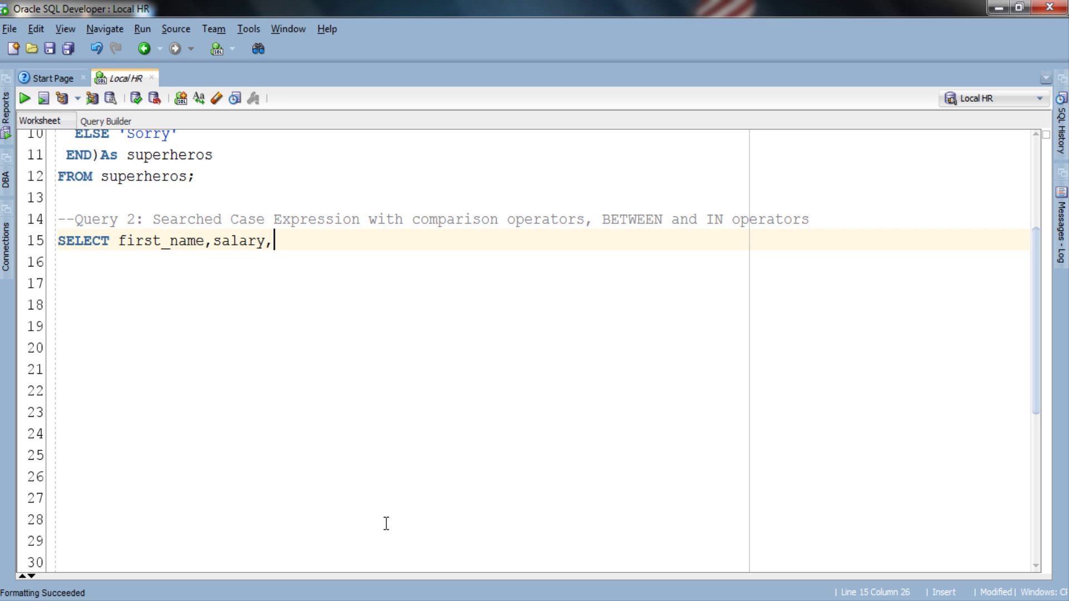
key("Return")
type("CASE")
key("Return")
type("WHEN salary <=900")
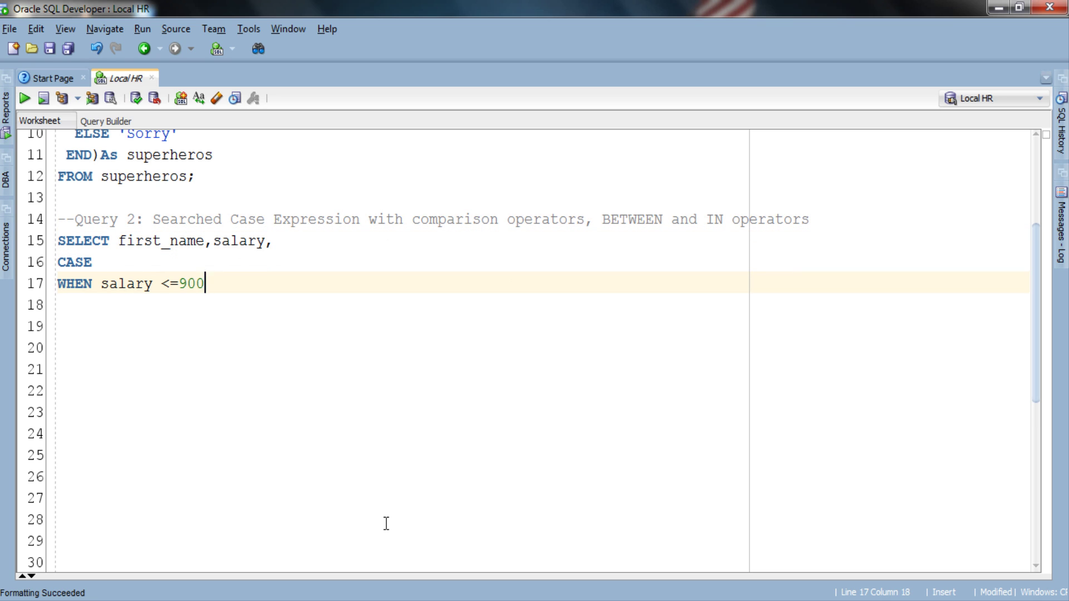
type("0 THEN 'Case 1")
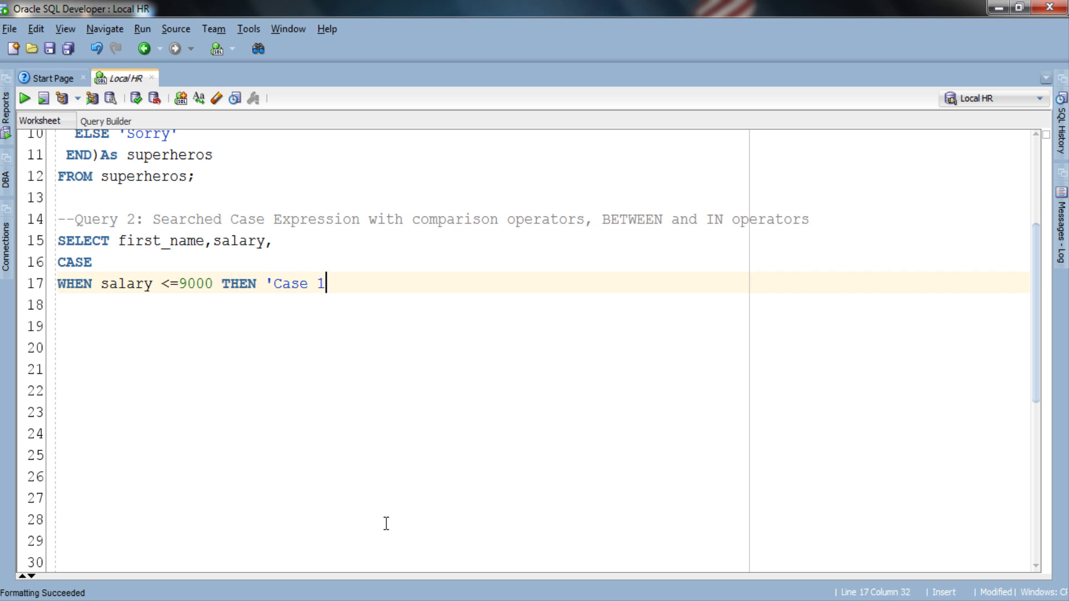
type("'")
Write the Case 1–4 WHEN branches using King, BETWEEN and IN, fixing the Case 3 label, then add ELSE.
key("Return")
type("WHEN last_name = 'King")
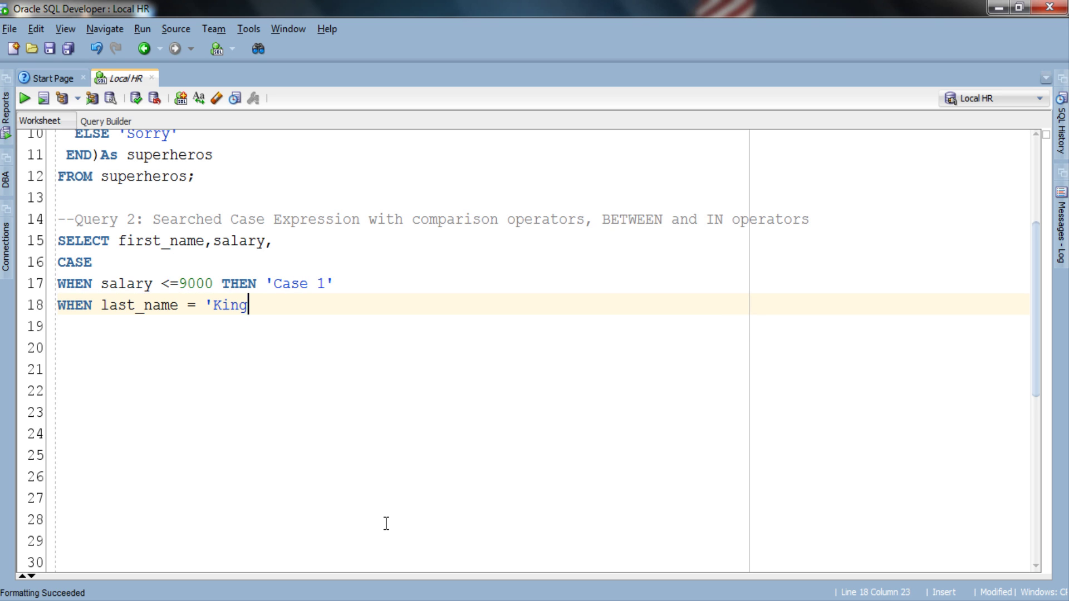
type("' AND manager_id IS NULL THE")
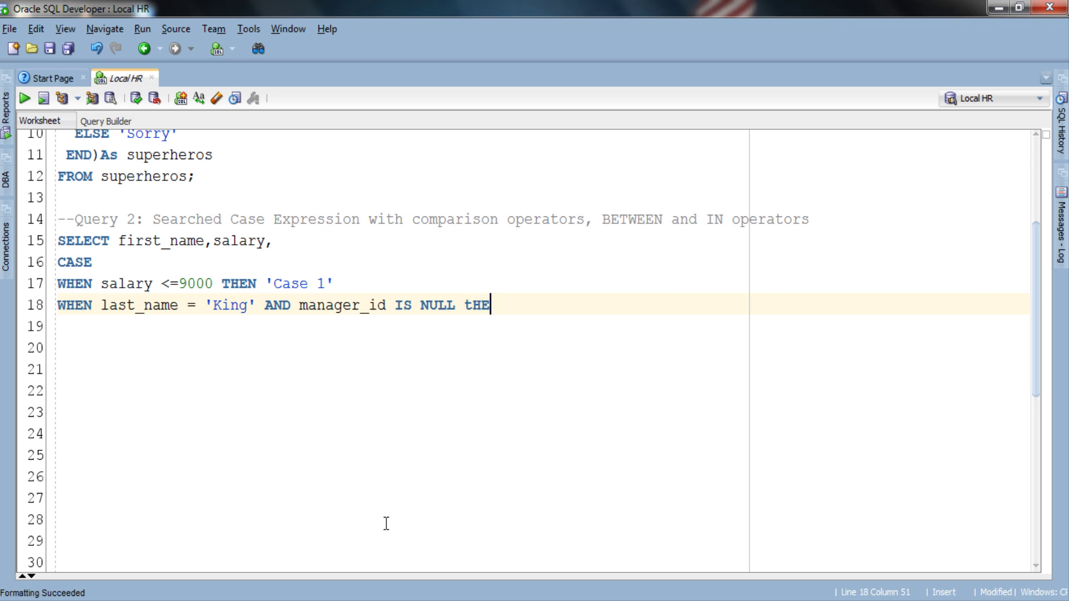
type("N 'Case 2'")
key("Return")
type("WHEN ")
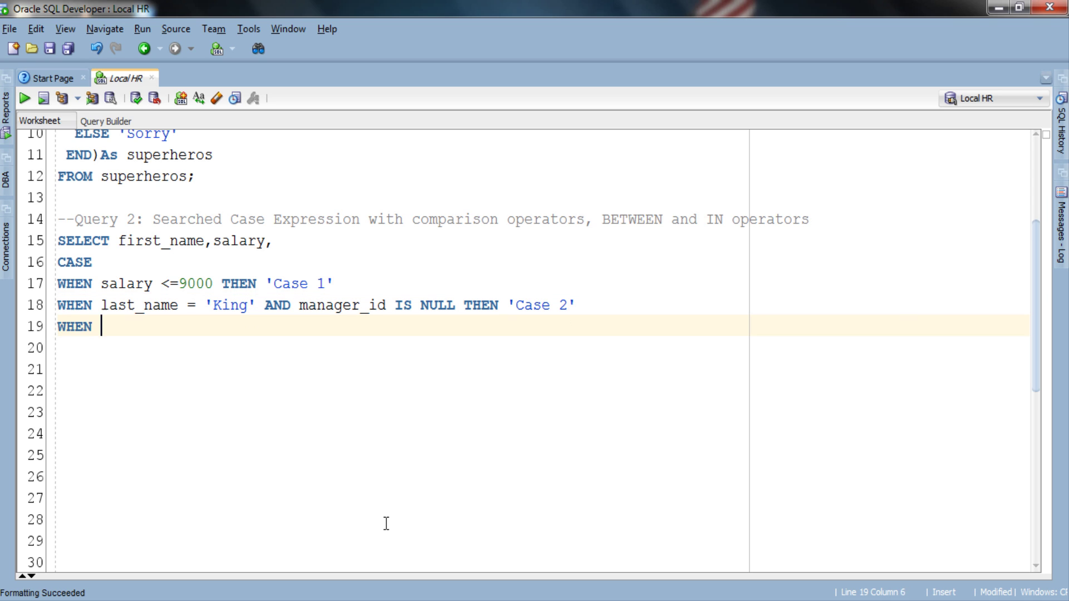
type("salary BETWEEN 10000 A")
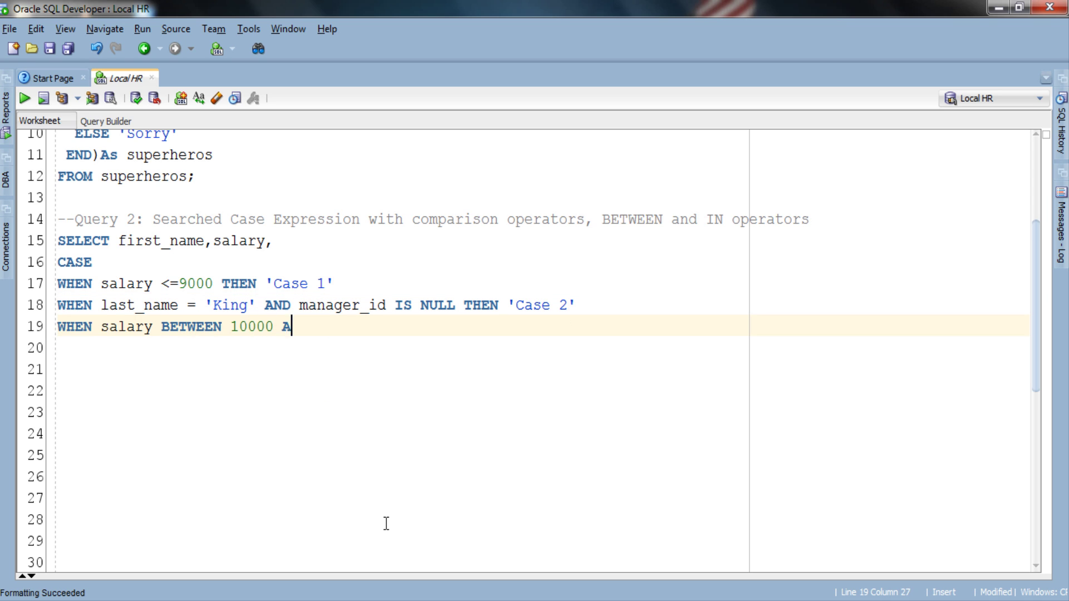
type("ND 13500 THEN 'CASE")
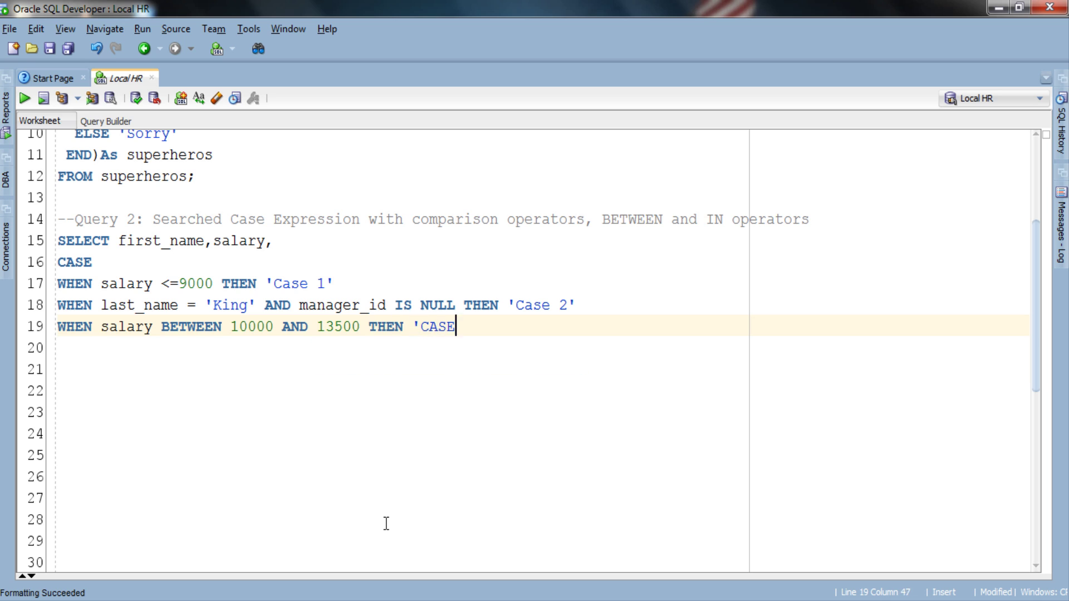
type(" 3'")
key("Return")
type("WHEN salary IN")
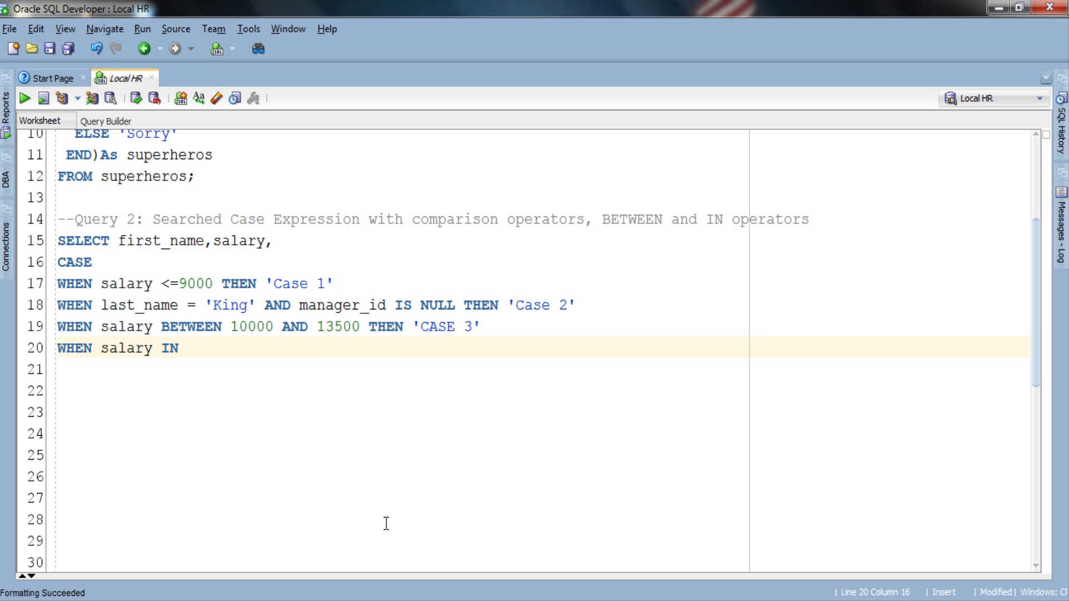
type(" (14000, 17000, 24")
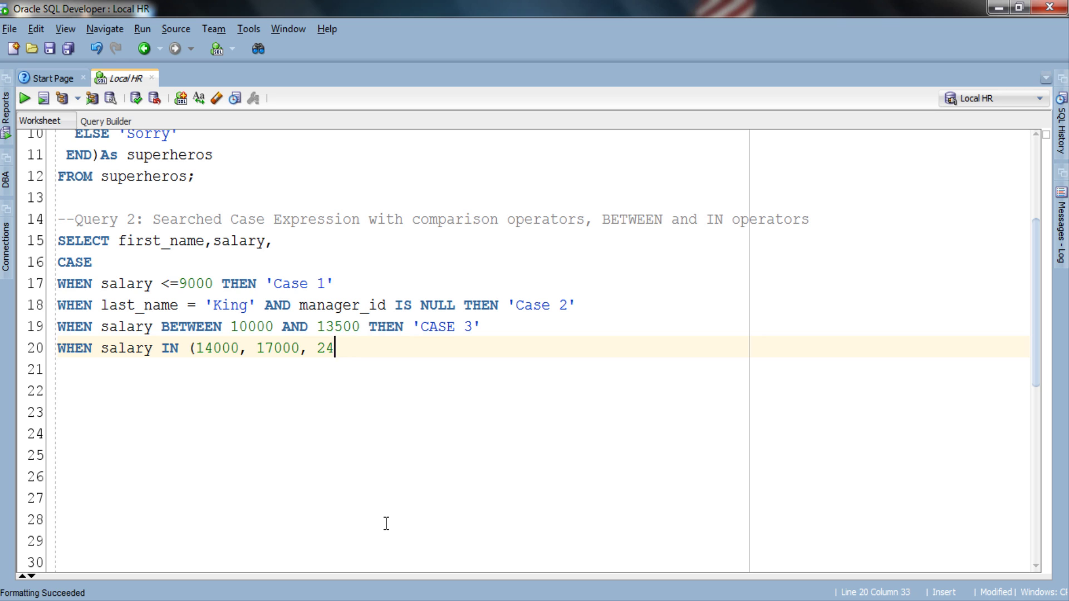
type("000) THEN 'Case 4'")
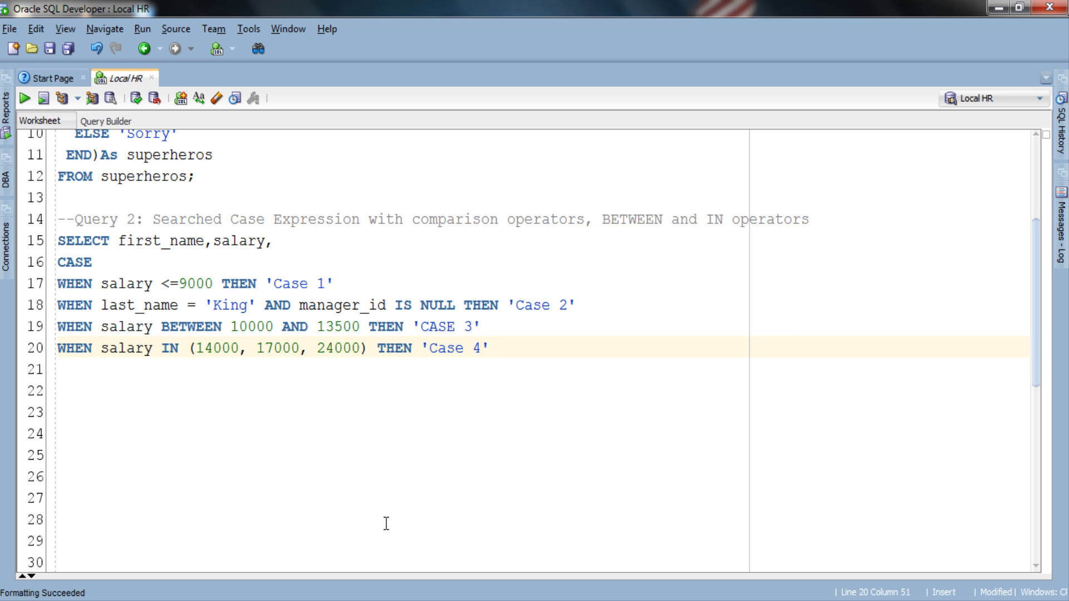
key("Up")
key("Left")
key("Left")
key("Left")
key("BackSpace")
key("BackSpace")
key("BackSpace")
type("ase")
key("Down")
key("End")
key("Return")
type("ELSE 'sorry'")
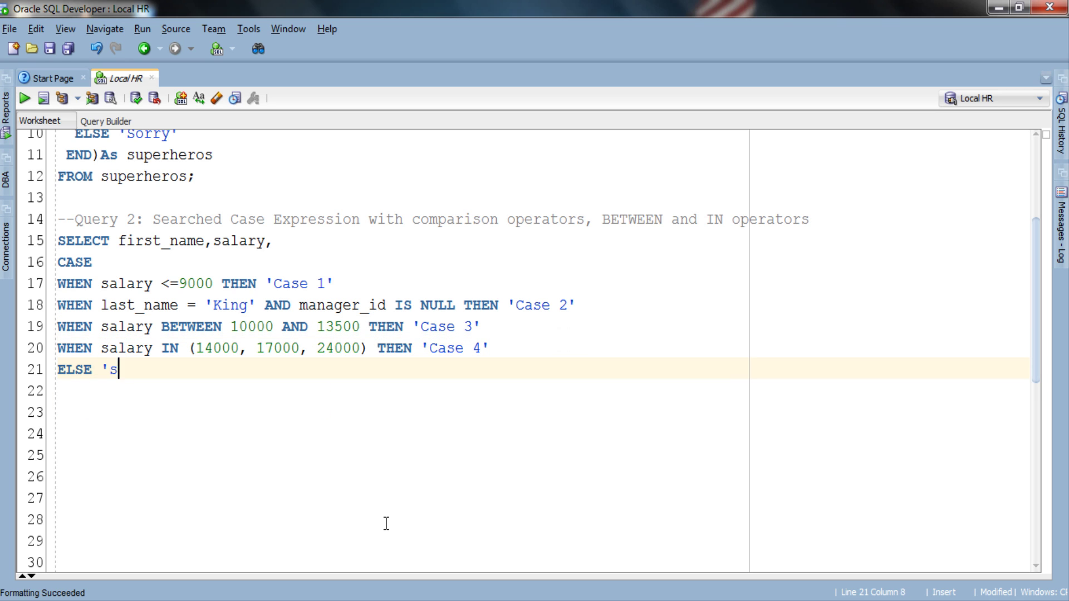
key("Return")
type("END")
key("Return")
type("FROM employee")
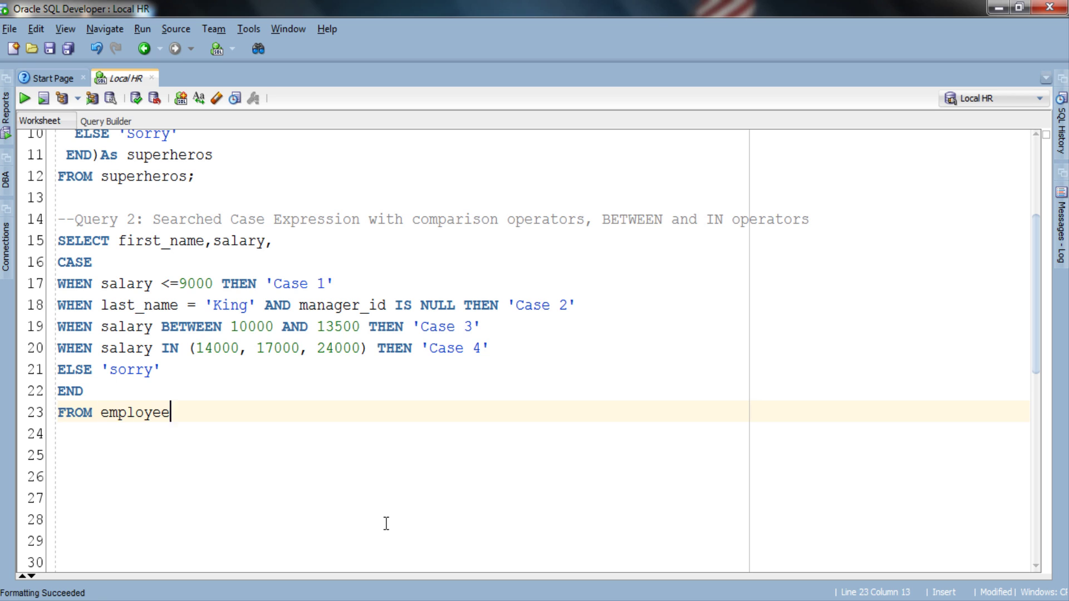
type("s;")
type("WHERE salary >")
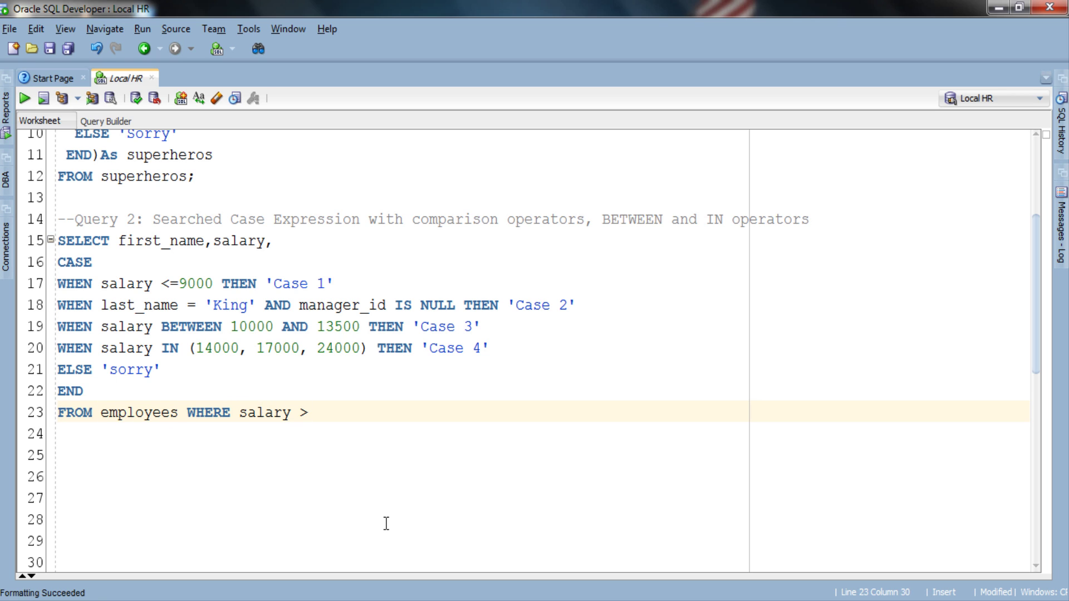
type("=8500;")
Format the worksheet and wrap the salary CASE expression in parentheses aliased AS Result.
key("ctrl+F7")
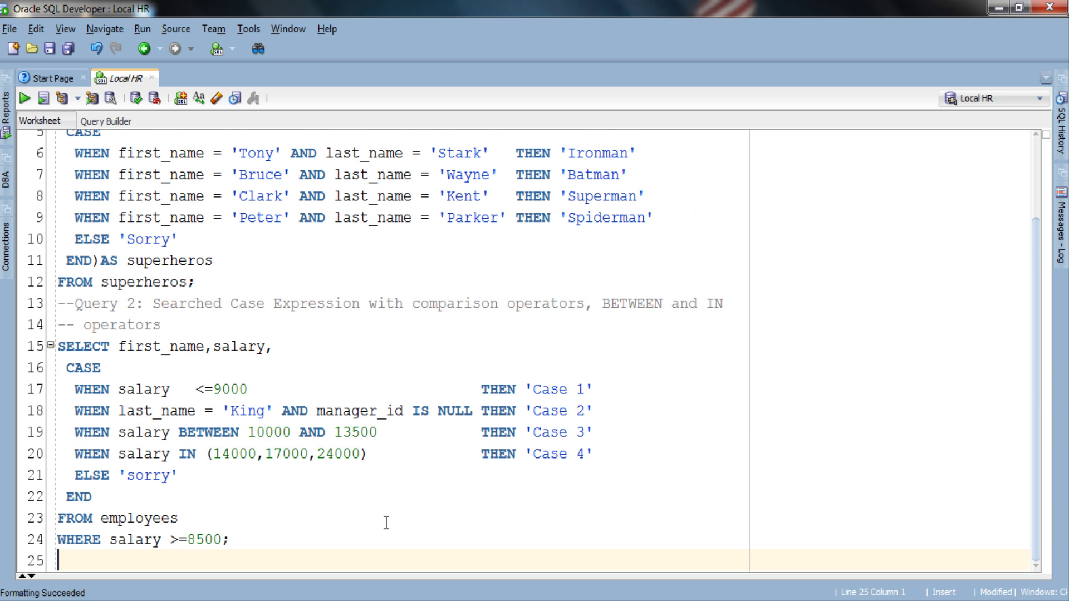
key("Return")
key("Return")
key("Return")
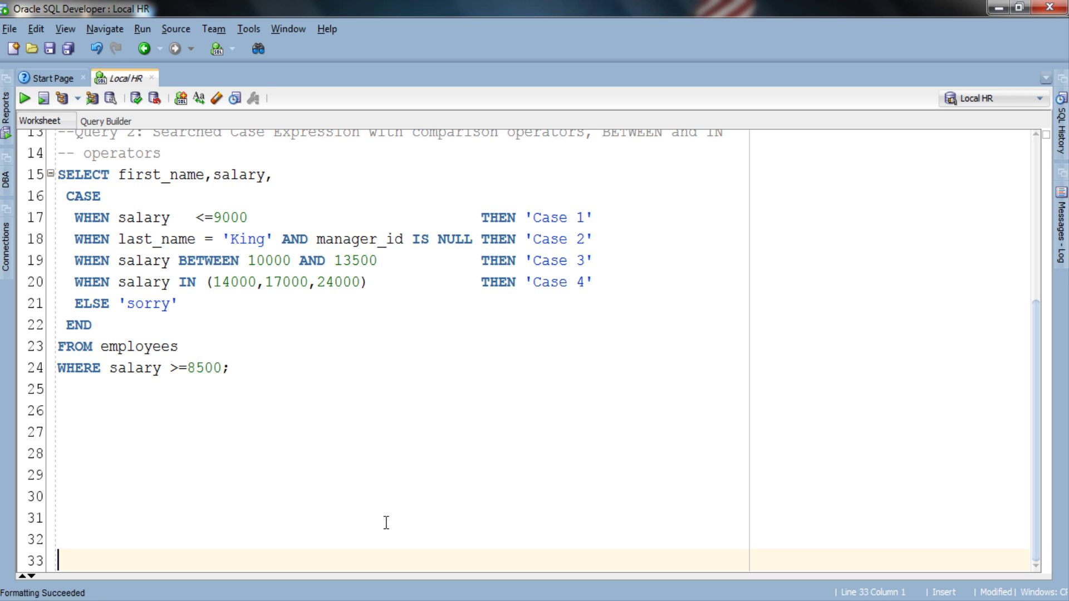
left_click(68, 196)
type("(")
left_click(113, 324)
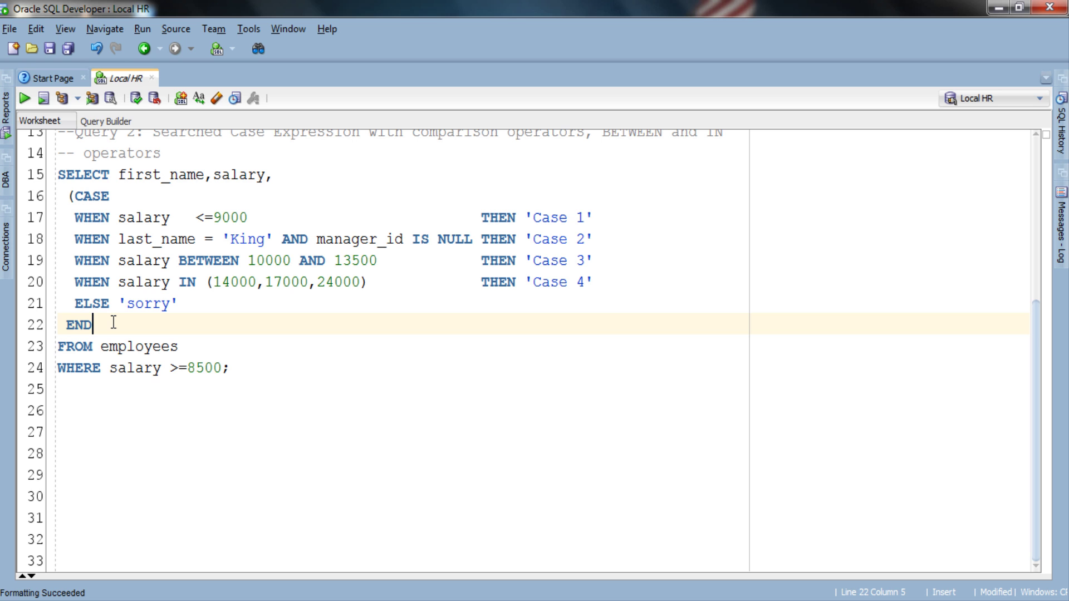
type(")")
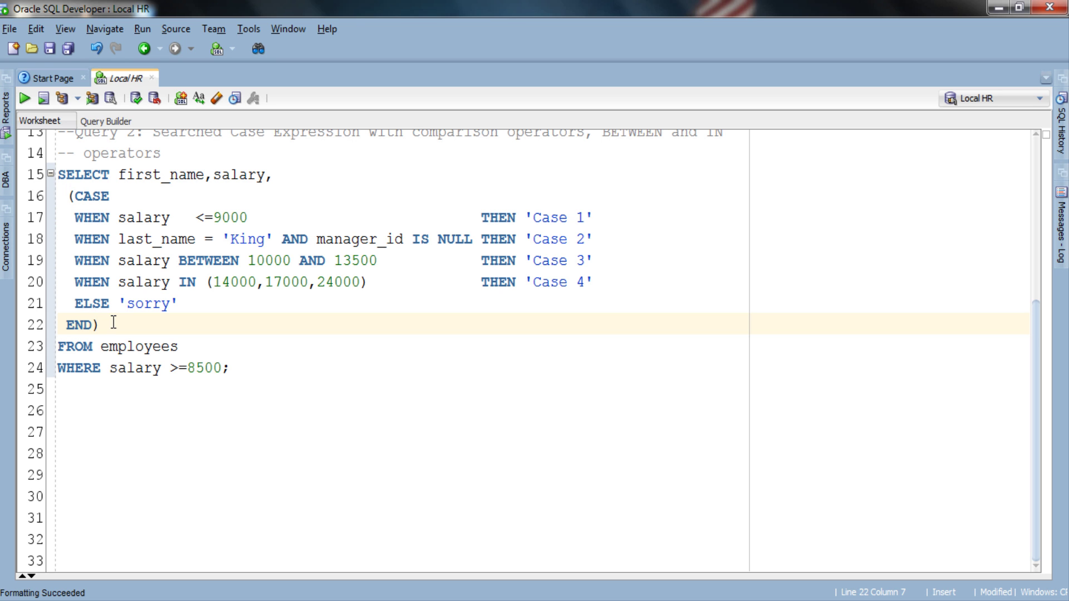
type(" AS Result")
key("Down")
key("Down")
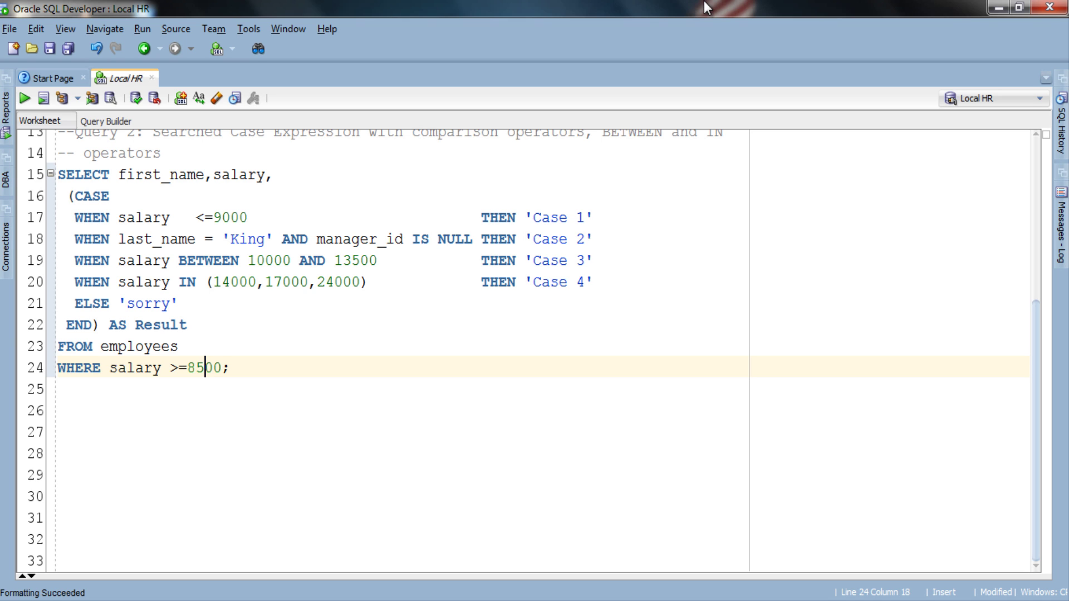
Run Query 2 to list 29 employees with first name, salary and Result case.
left_click(213, 260)
key("ctrl+Return")
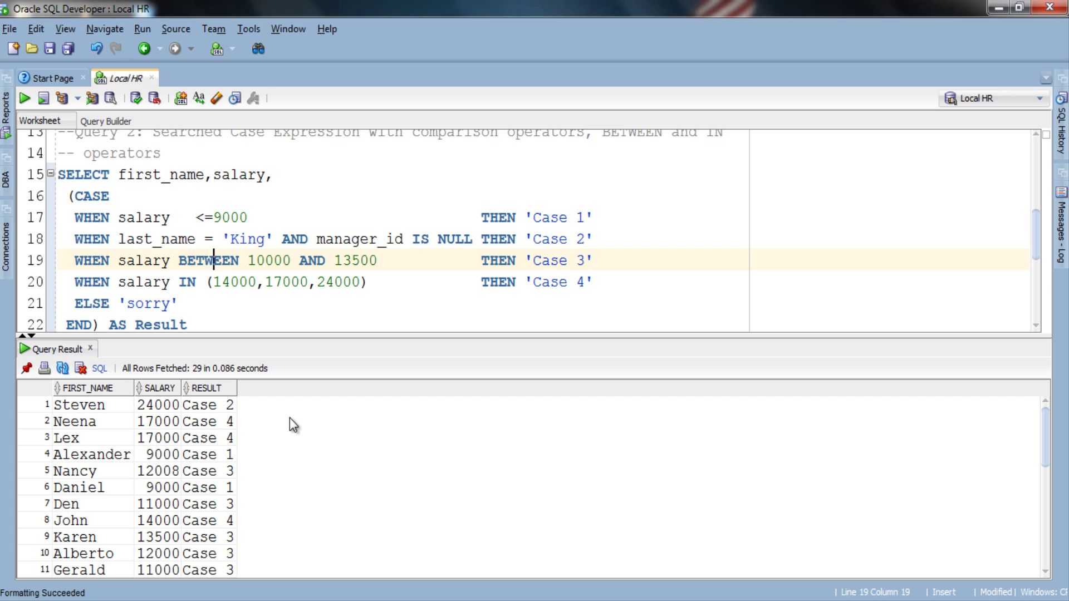